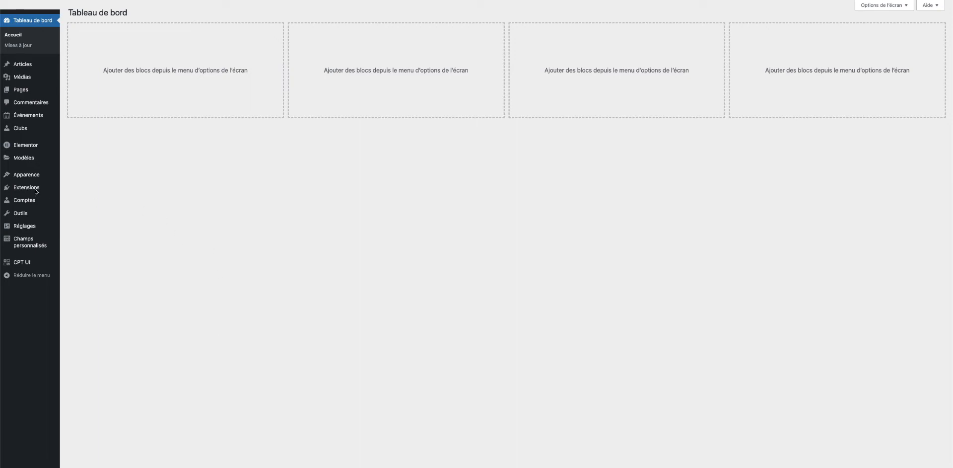
Open the list of installed extensions and examine the Elementor Repeater for ACF entry and its description.
{"action": "mouse_move", "coordinate": [35, 192]}
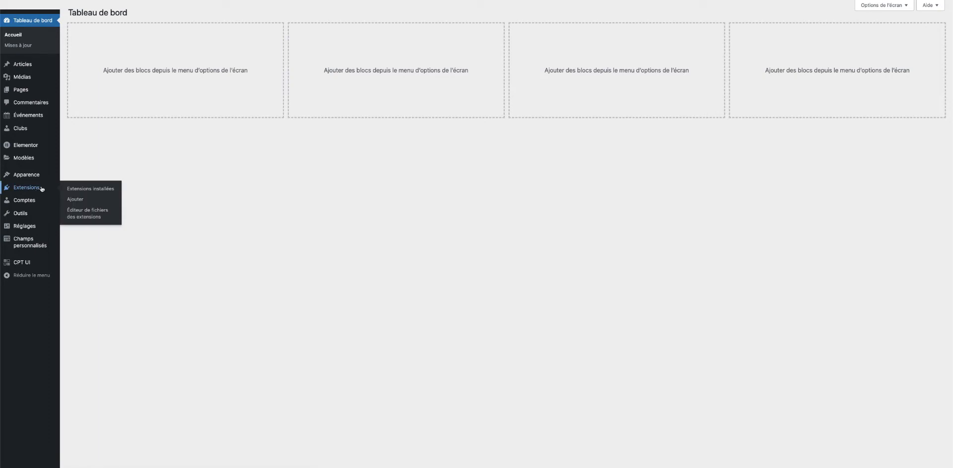
{"action": "left_click", "coordinate": [42, 188]}
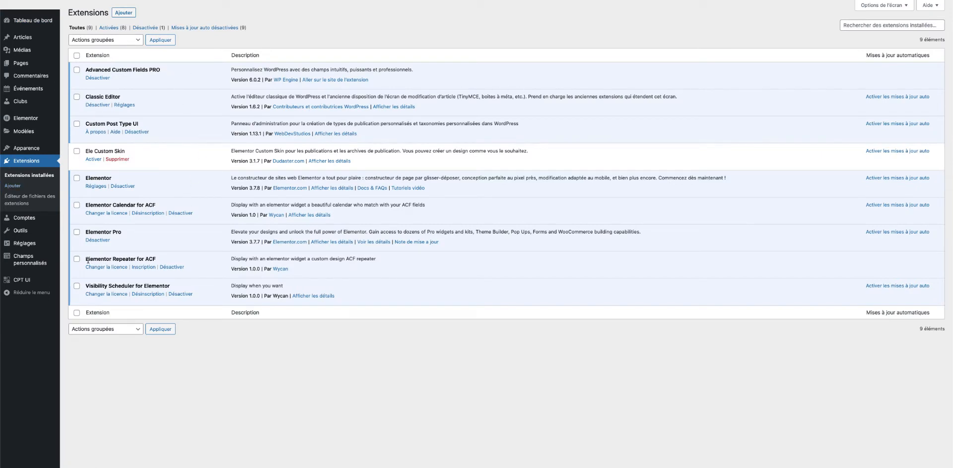
{"action": "left_click_drag", "start_coordinate": [88, 260], "coordinate": [159, 259]}
{"action": "left_click", "coordinate": [161, 263]}
{"action": "left_click_drag", "start_coordinate": [230, 260], "coordinate": [274, 255]}
{"action": "left_click", "coordinate": [213, 258]}
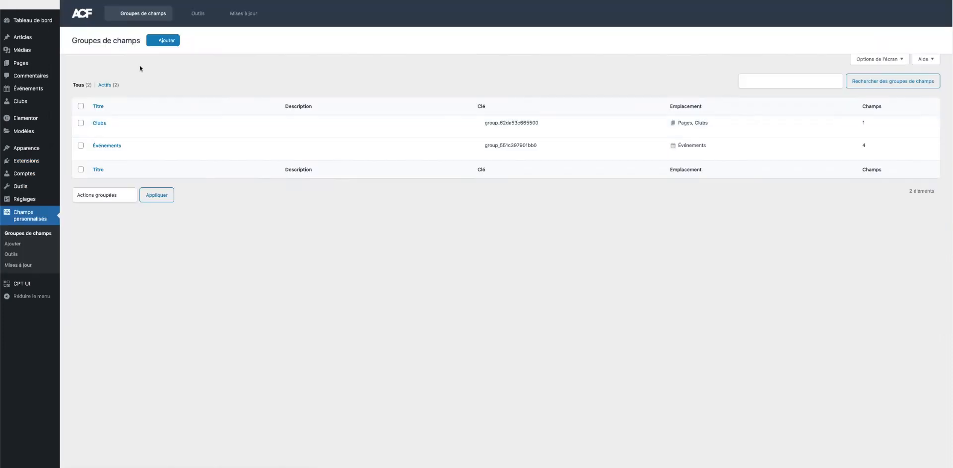
Open the Clubs field group and examine the sub-fields of its Mon partenaire repeater.
{"action": "left_click", "coordinate": [102, 127]}
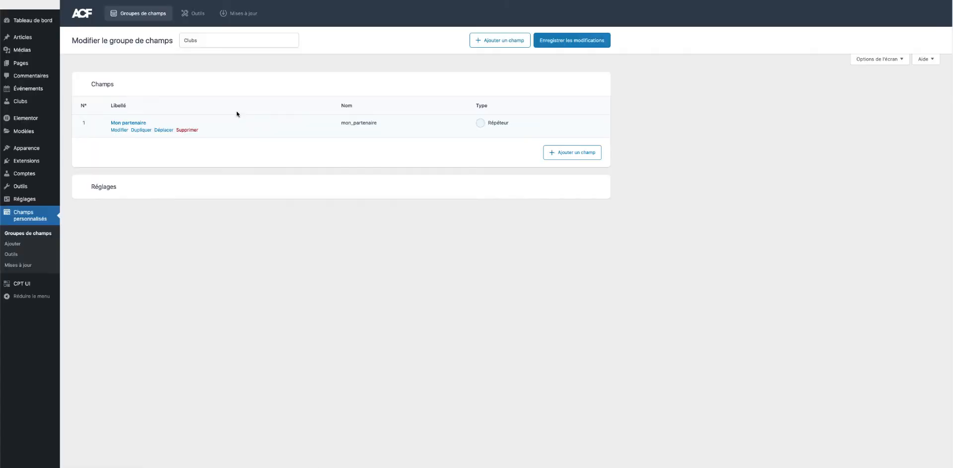
{"action": "left_click", "coordinate": [135, 123]}
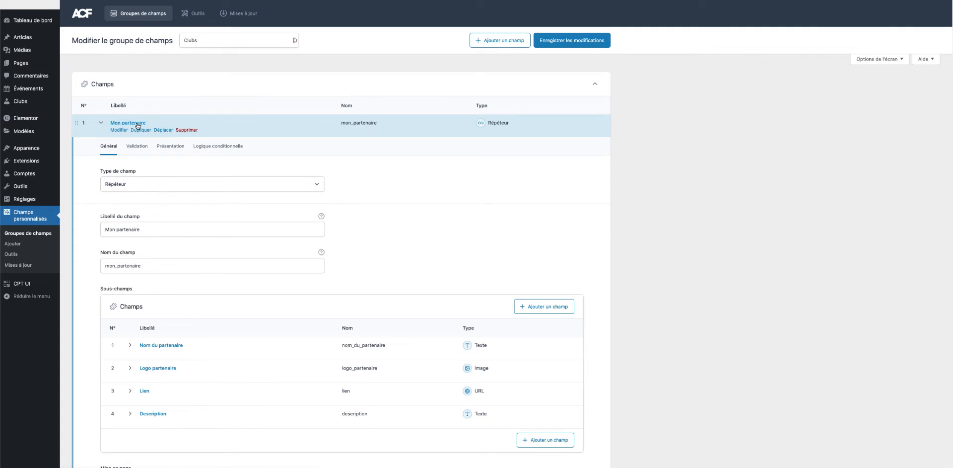
{"action": "scroll", "coordinate": [208, 214], "scroll_direction": "down", "scroll_amount": 2}
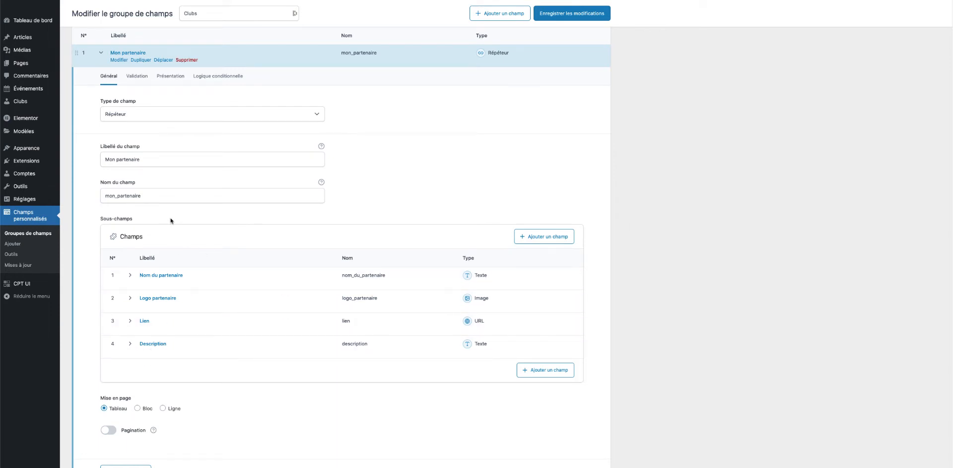
Review the Mon partenaire entries of the Agen club and of the Ma page calendrier page.
{"action": "left_click", "coordinate": [25, 102]}
{"action": "left_click", "coordinate": [92, 70]}
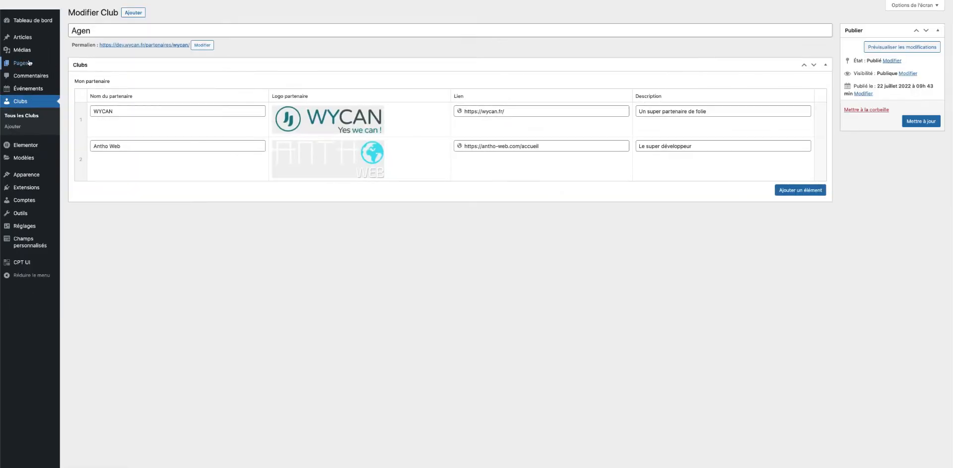
{"action": "left_click", "coordinate": [32, 63]}
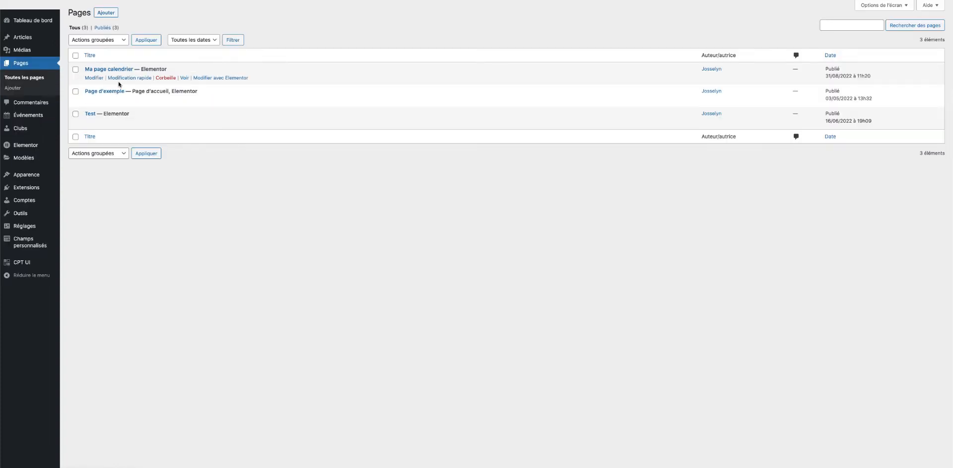
{"action": "left_click", "coordinate": [119, 70]}
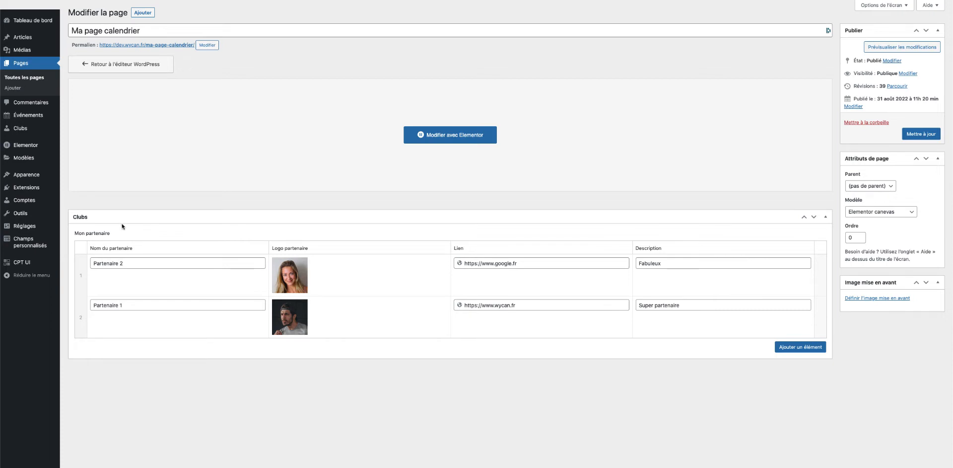
Open the saved section template Répéteur clubs for editing with Elementor.
{"action": "mouse_move", "coordinate": [45, 164]}
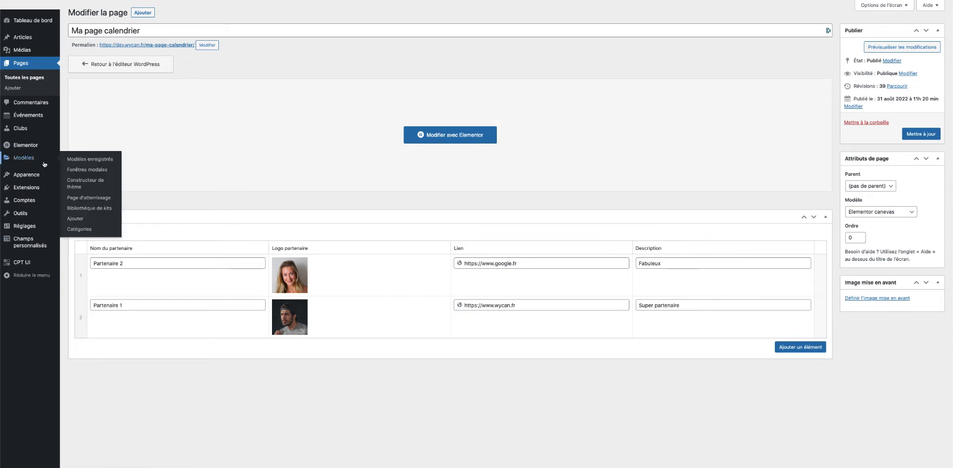
{"action": "left_click", "coordinate": [90, 159]}
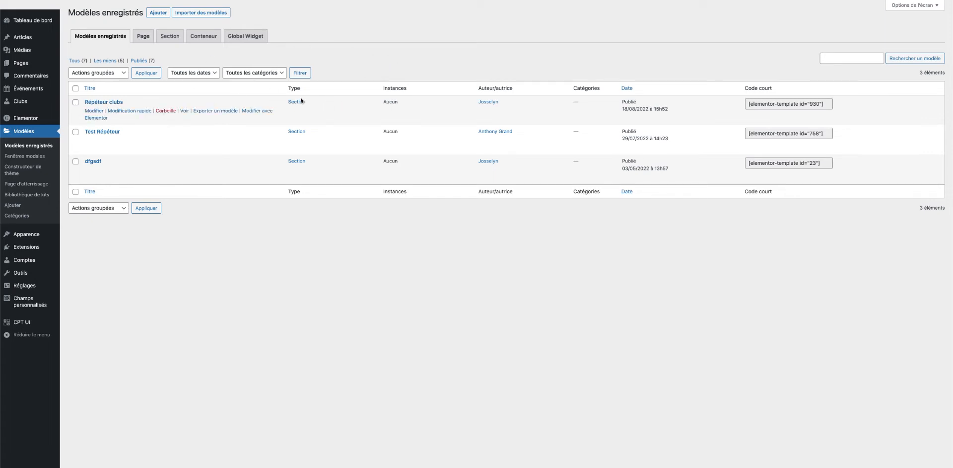
{"action": "left_click", "coordinate": [250, 111]}
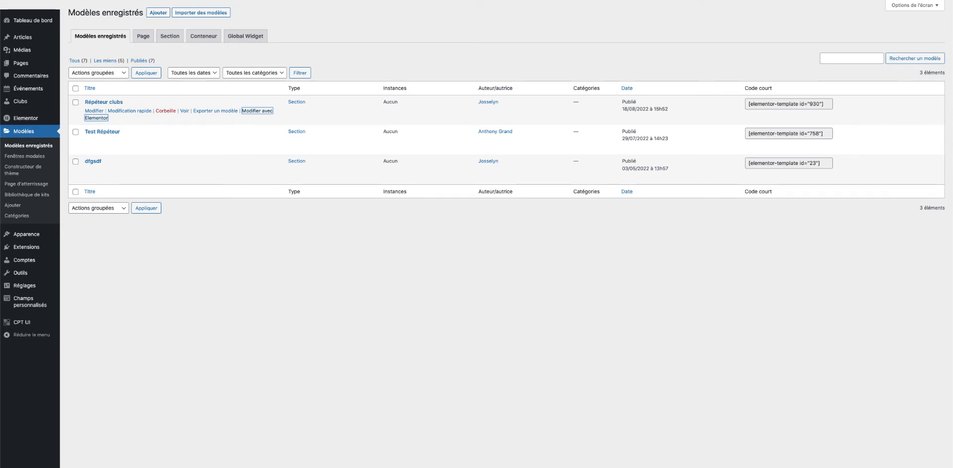
{"action": "left_click", "coordinate": [327, 112]}
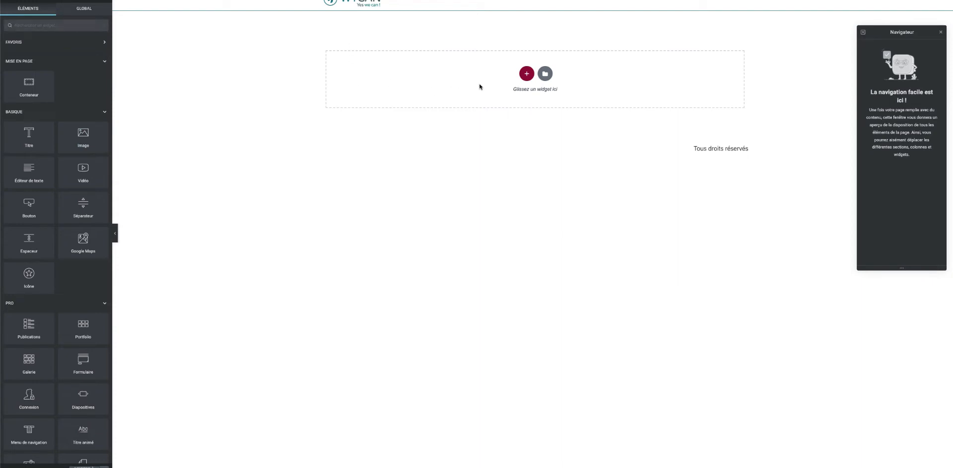
Add a new container to the empty template and view its advanced layout settings.
{"action": "left_click", "coordinate": [526, 73]}
{"action": "left_click", "coordinate": [472, 88]}
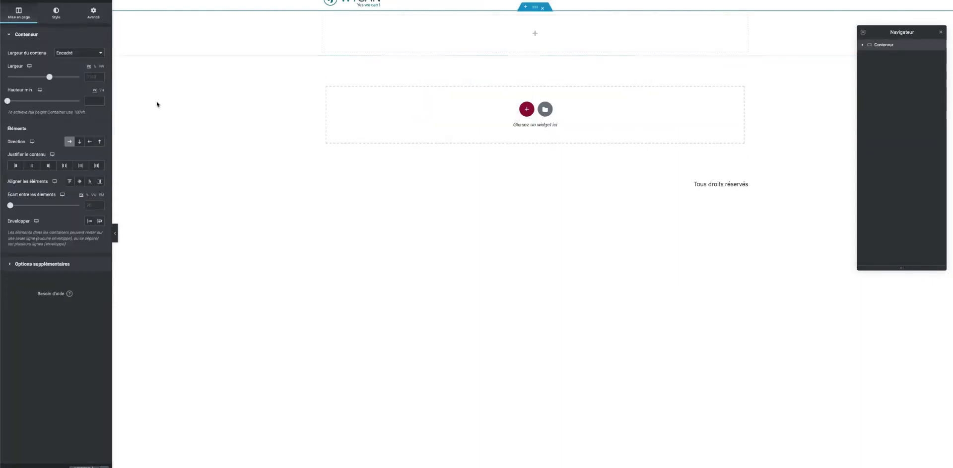
{"action": "left_click", "coordinate": [98, 9]}
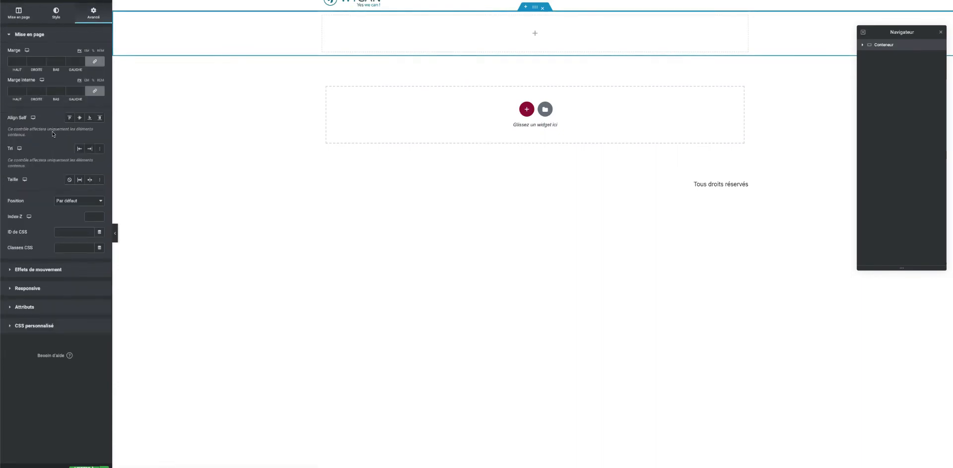
Place an ACF Repeater widget from the Wycan widgets inside the container.
{"action": "left_click", "coordinate": [105, 1]}
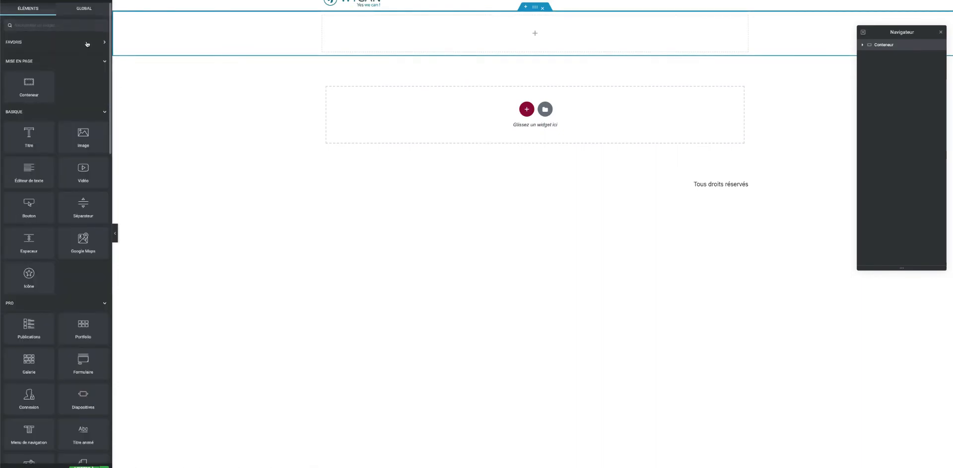
{"action": "scroll", "coordinate": [82, 249], "scroll_direction": "down", "scroll_amount": 12}
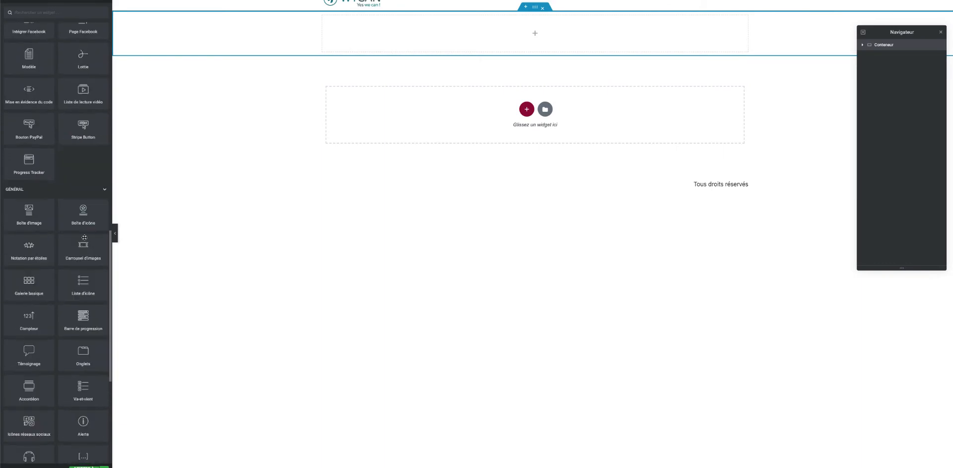
{"action": "scroll", "coordinate": [85, 291], "scroll_direction": "down", "scroll_amount": 5}
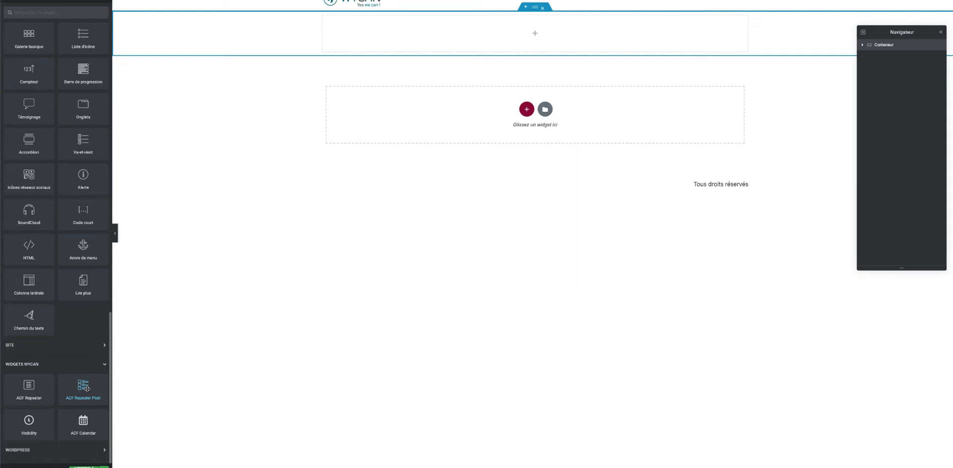
{"action": "left_click_drag", "start_coordinate": [24, 380], "coordinate": [334, 42]}
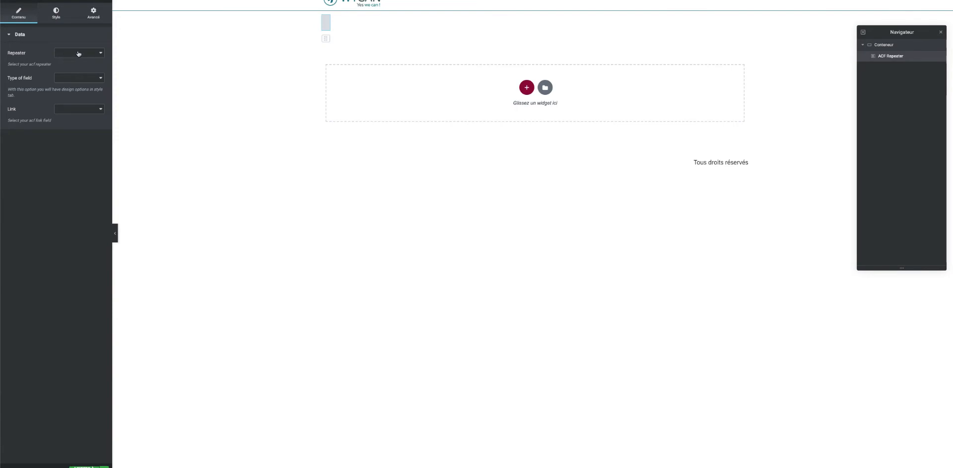
Set the widget's repeater to Mon partenaire and its repeater field to Logo partenaire (image).
{"action": "left_click", "coordinate": [78, 54]}
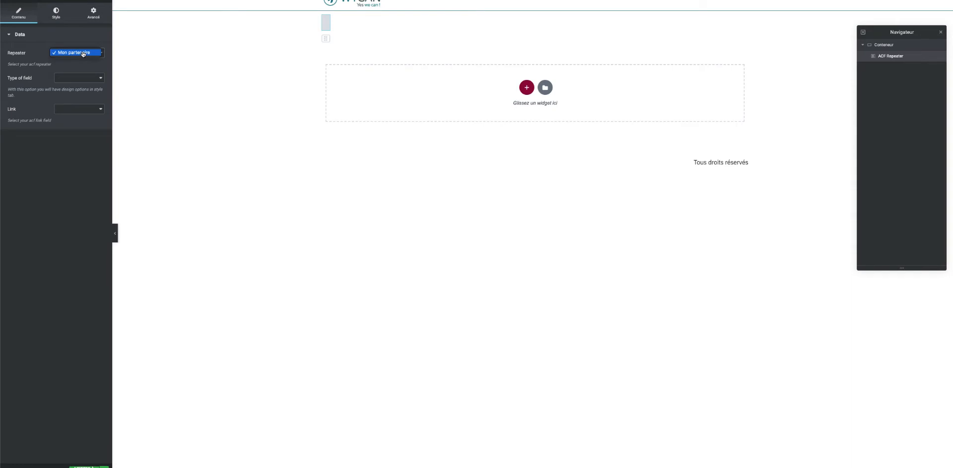
{"action": "left_click", "coordinate": [83, 53]}
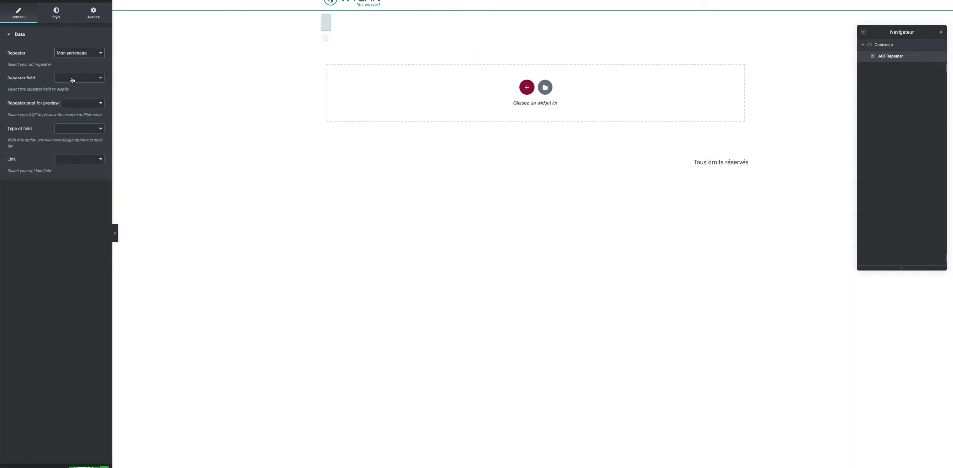
{"action": "left_click", "coordinate": [75, 80]}
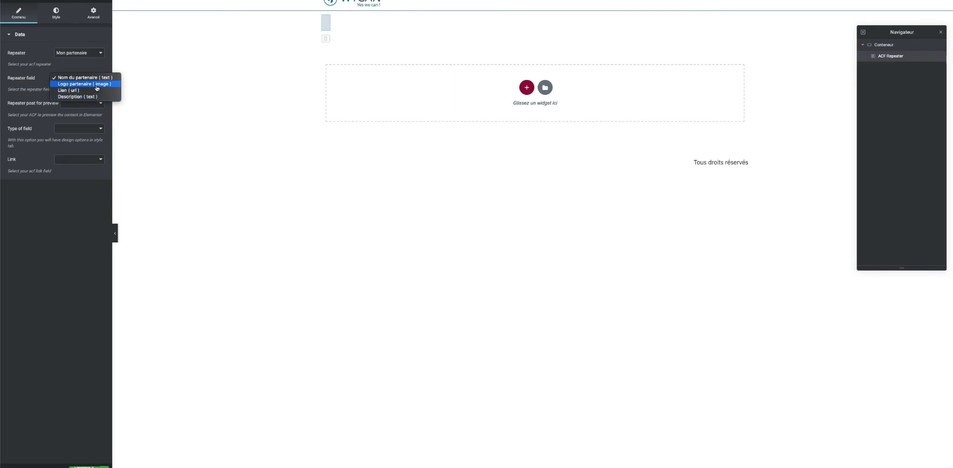
{"action": "left_click", "coordinate": [97, 84]}
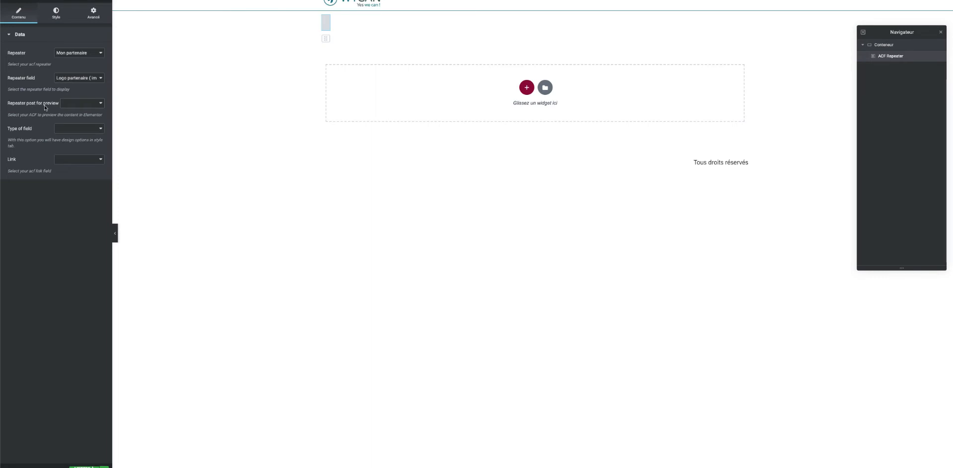
Set the repeater post for preview to Ma page calendrier and the repeater to preview to 1.
{"action": "left_click", "coordinate": [64, 103]}
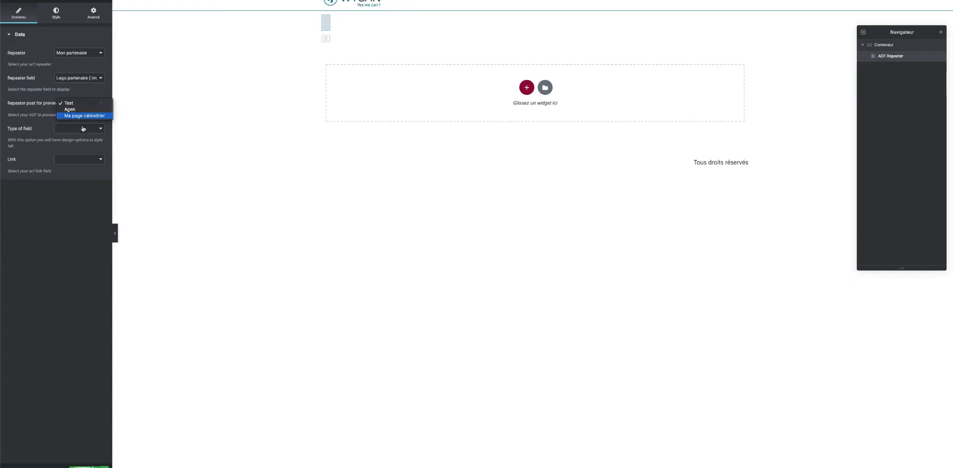
{"action": "left_click", "coordinate": [80, 115]}
{"action": "left_click", "coordinate": [64, 129]}
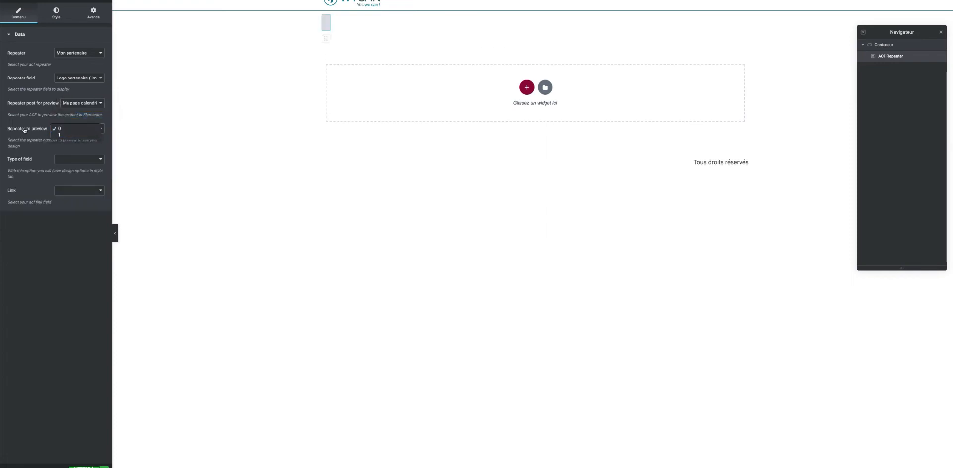
{"action": "left_click", "coordinate": [26, 130]}
{"action": "left_click", "coordinate": [59, 130]}
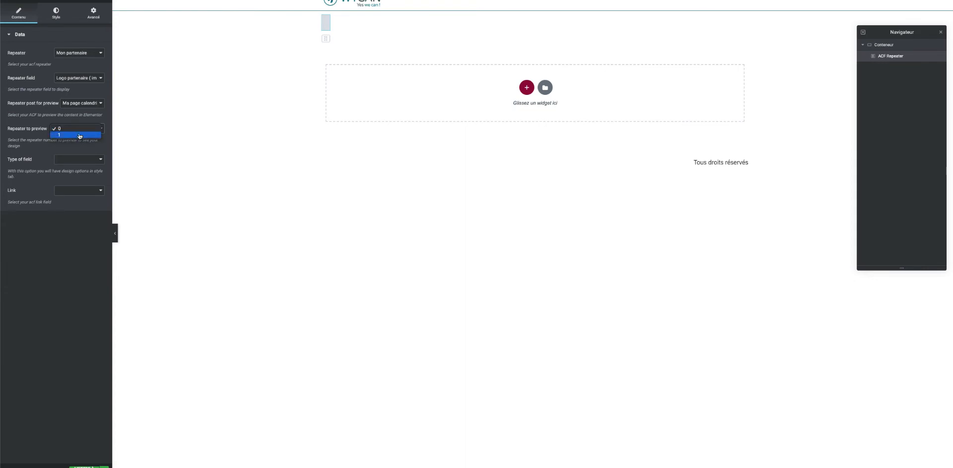
{"action": "left_click", "coordinate": [77, 118]}
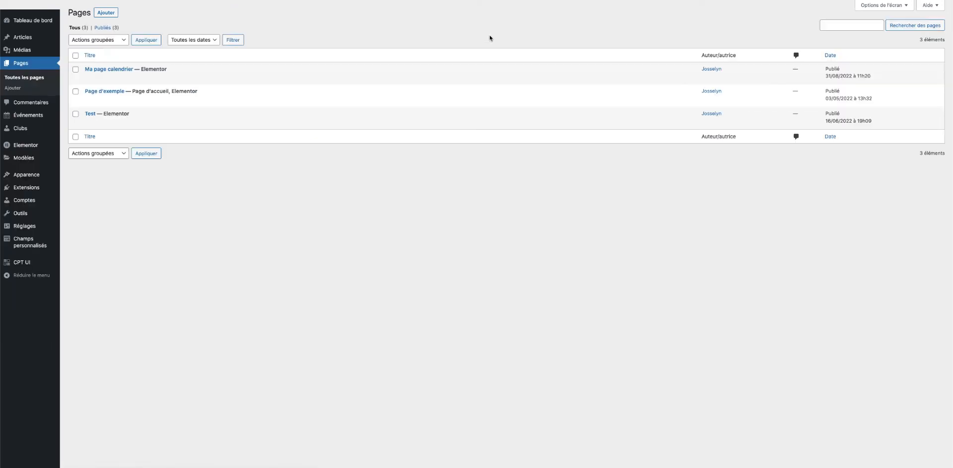
{"action": "left_click", "coordinate": [120, 70]}
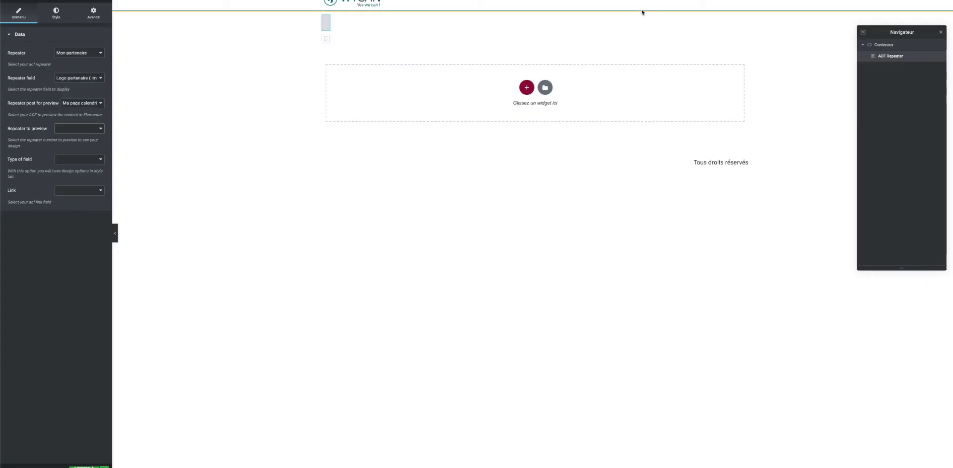
{"action": "left_click", "coordinate": [70, 128]}
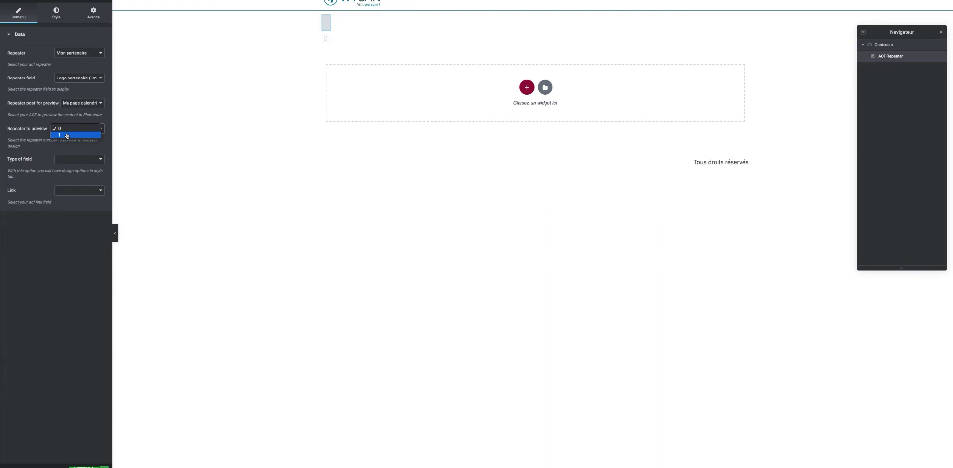
{"action": "left_click", "coordinate": [65, 135]}
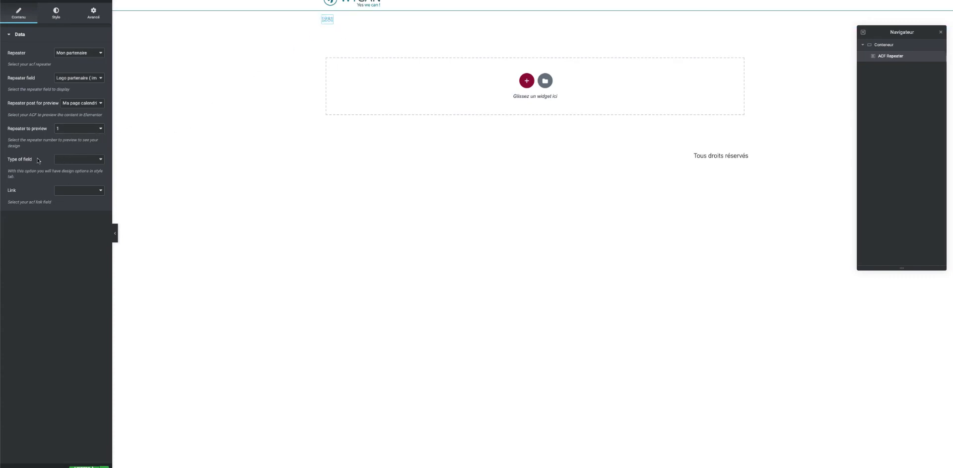
Set the type of field to image, keep it clickable and try to choose Lien as its link.
{"action": "left_click", "coordinate": [67, 159]}
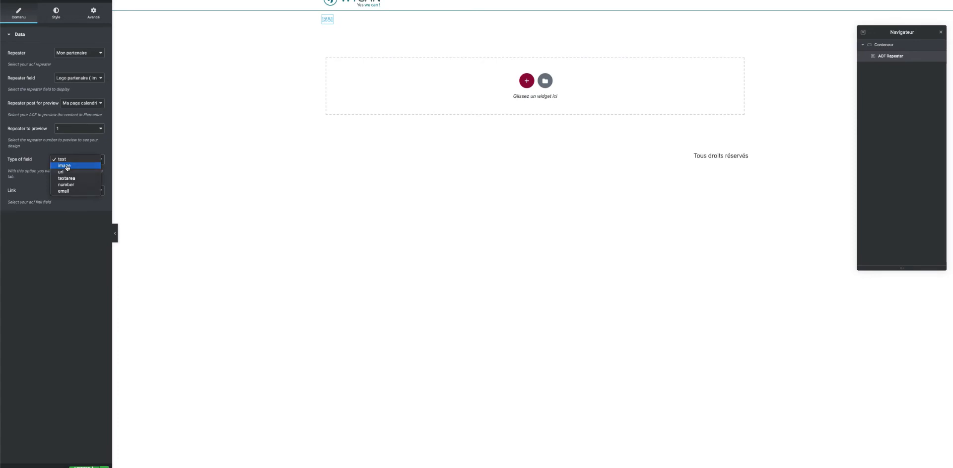
{"action": "left_click", "coordinate": [67, 167]}
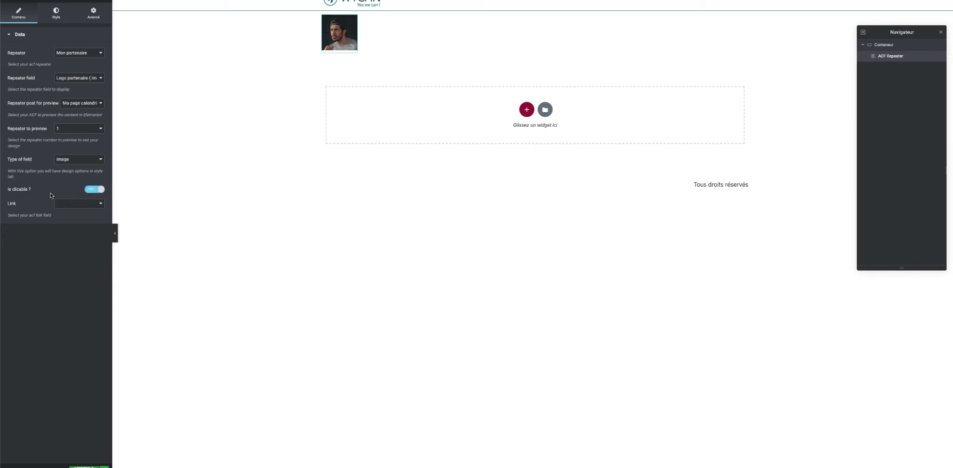
{"action": "left_click", "coordinate": [94, 191]}
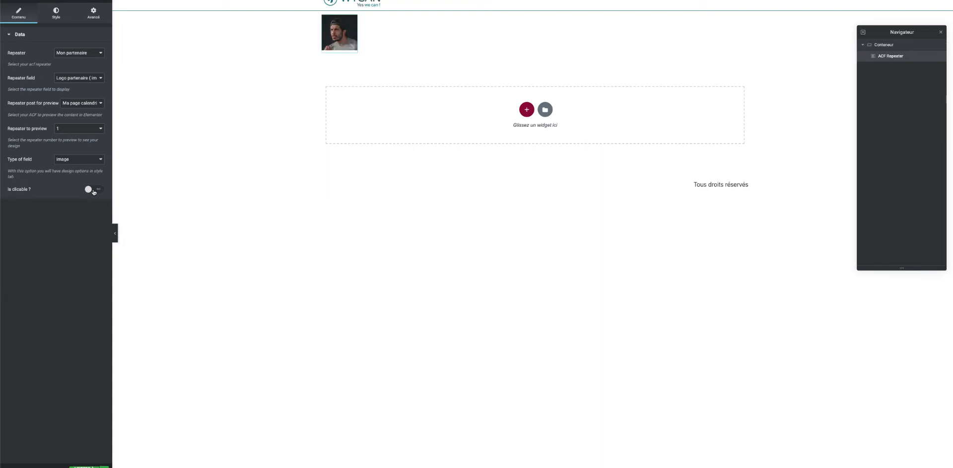
{"action": "left_click", "coordinate": [94, 190]}
{"action": "left_click", "coordinate": [76, 204]}
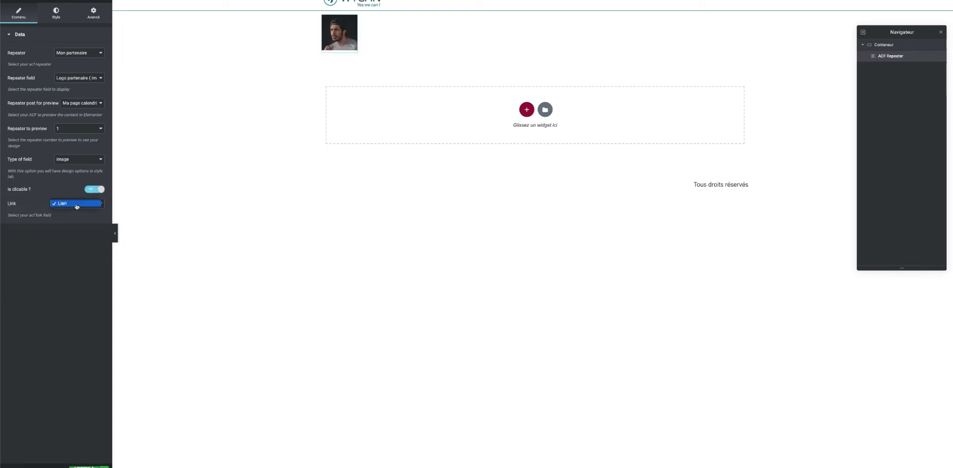
{"action": "left_click", "coordinate": [76, 203]}
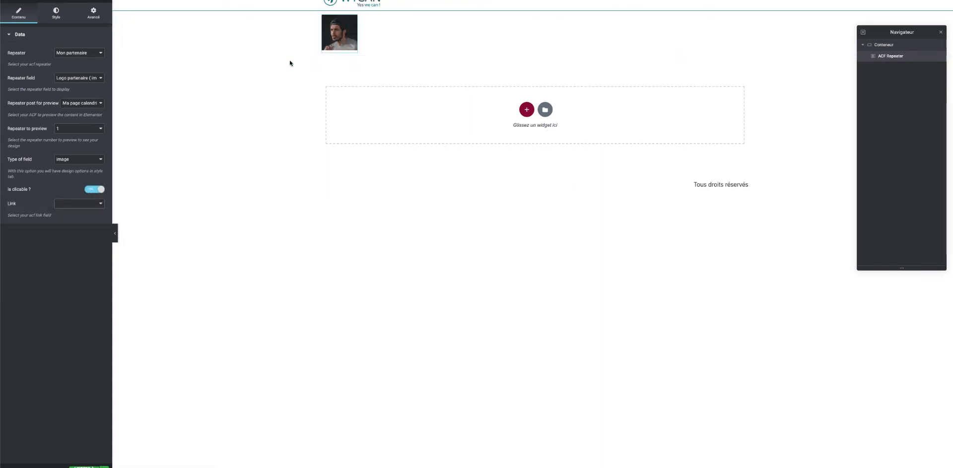
Choose Lien as the image's link and make the image non-clickable.
{"action": "left_click", "coordinate": [74, 205]}
{"action": "left_click", "coordinate": [72, 205]}
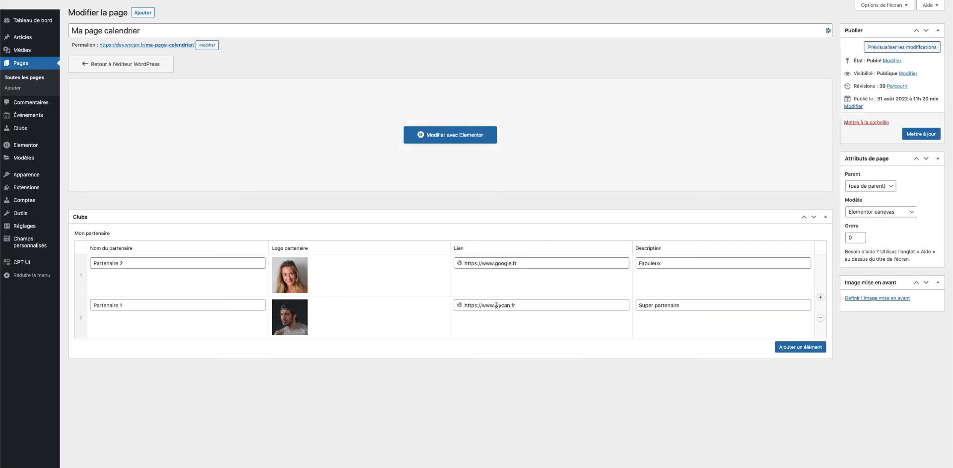
{"action": "mouse_move", "coordinate": [294, 318]}
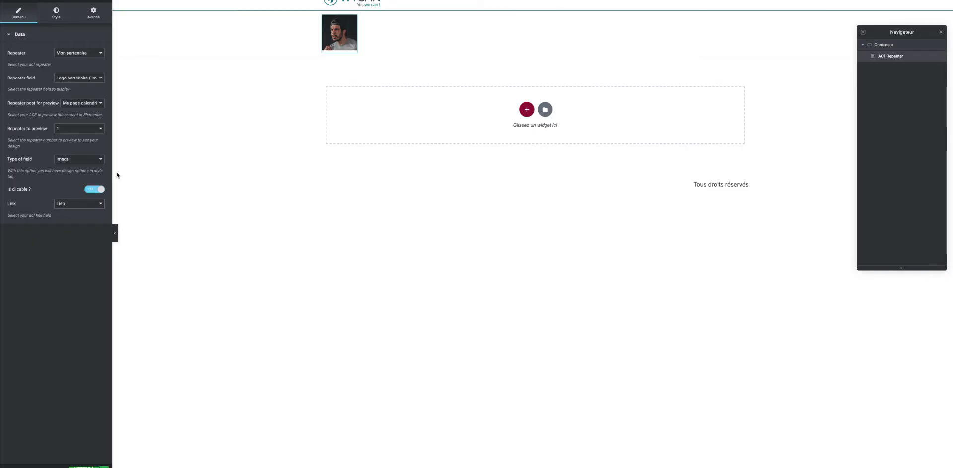
{"action": "left_click", "coordinate": [95, 189]}
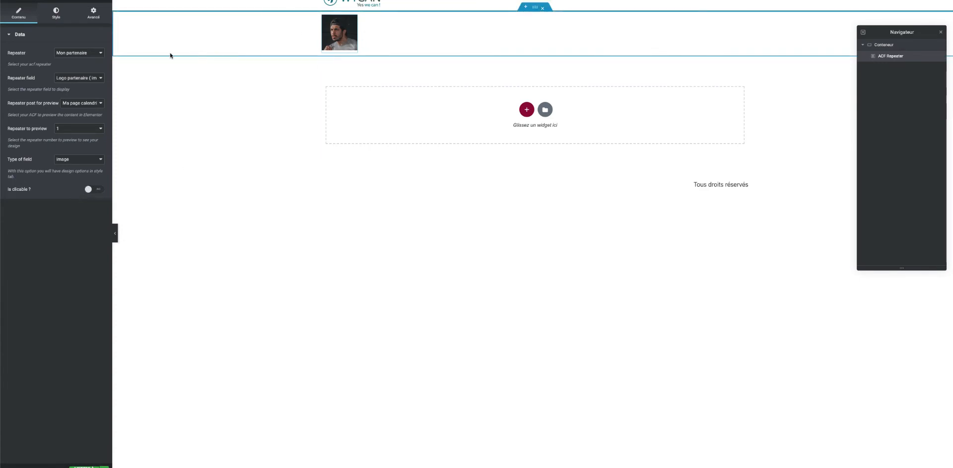
Set the partner image's width to 100 %.
{"action": "left_click", "coordinate": [62, 12]}
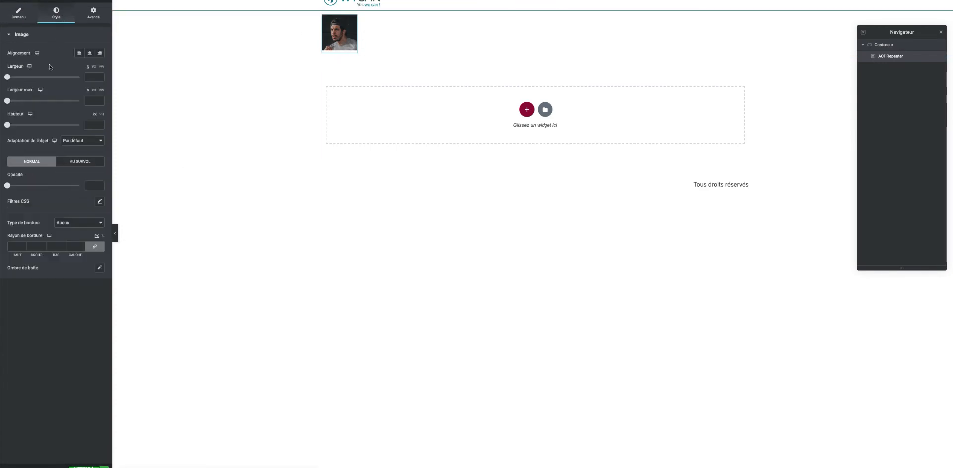
{"action": "left_click", "coordinate": [90, 53]}
{"action": "left_click_drag", "start_coordinate": [13, 76], "coordinate": [91, 61]}
Give the image a white Continue border of width 2 on all sides and a border radius of 50 px.
{"action": "left_click", "coordinate": [71, 225]}
{"action": "left_click", "coordinate": [71, 229]}
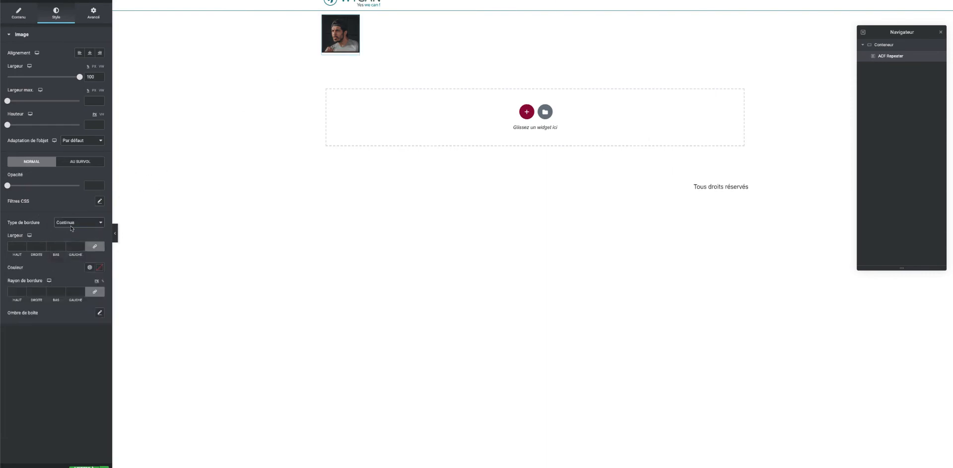
{"action": "left_click", "coordinate": [22, 246]}
{"action": "type", "text": "2"}
{"action": "left_click", "coordinate": [100, 267]}
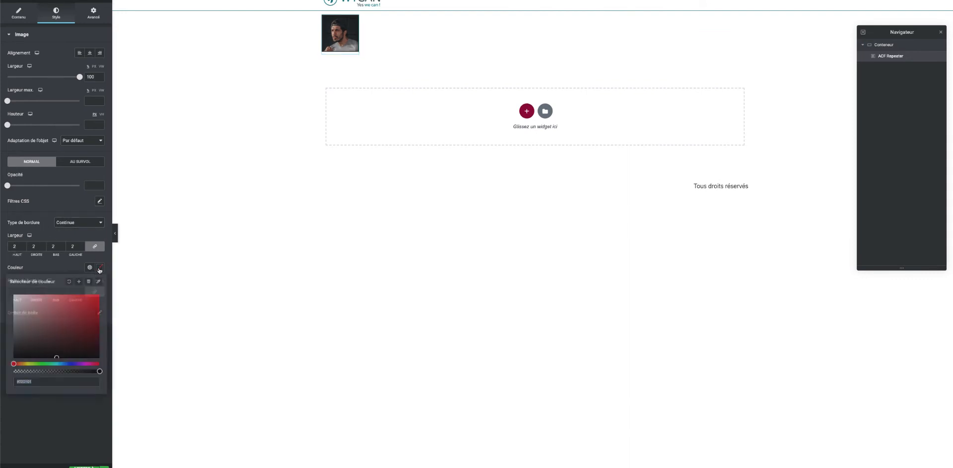
{"action": "left_click", "coordinate": [40, 265]}
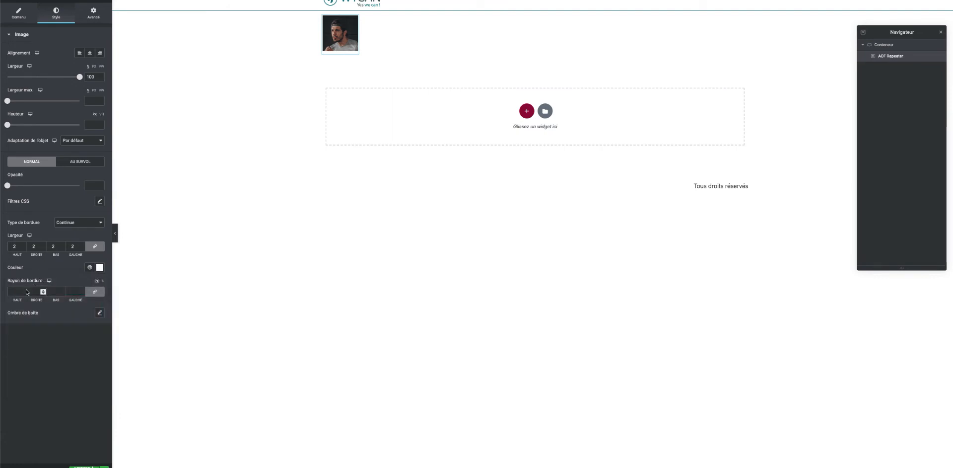
{"action": "left_click", "coordinate": [11, 293]}
{"action": "type", "text": "50"}
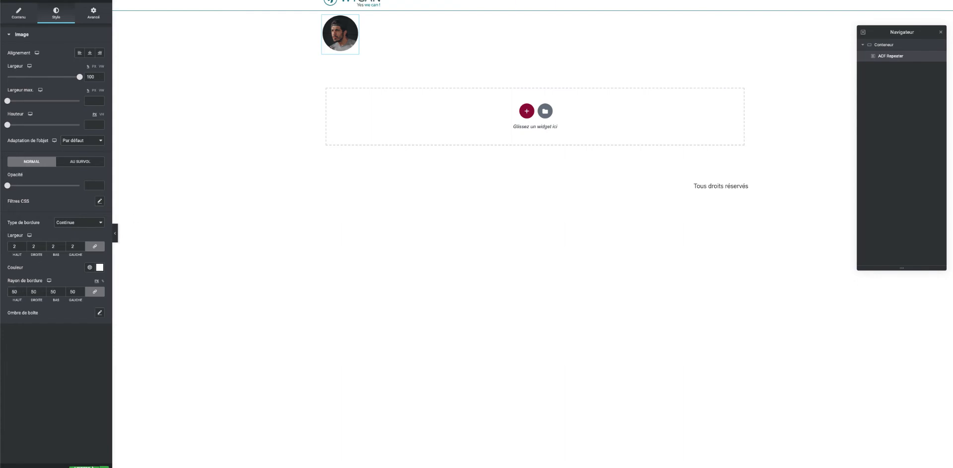
Add a second ACF Repeater widget from the Wycan widgets beside the partner image in the container.
{"action": "left_click", "coordinate": [105, 0]}
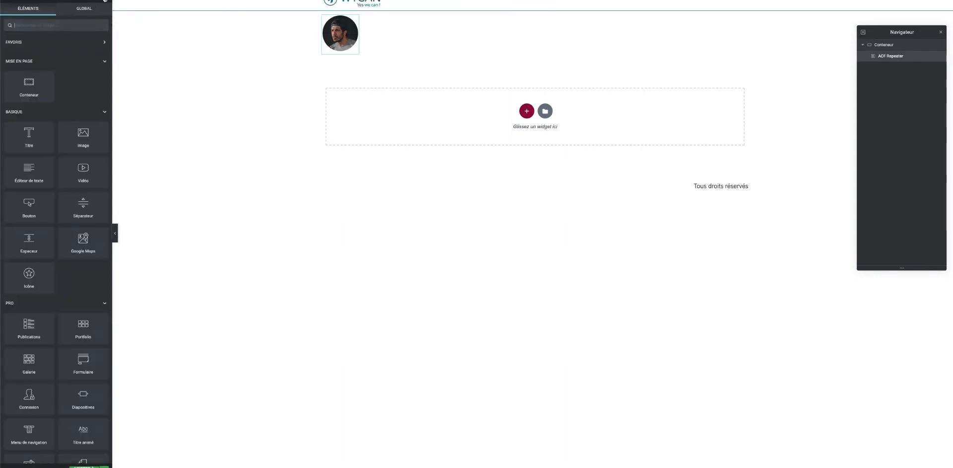
{"action": "scroll", "coordinate": [70, 146], "scroll_direction": "down", "scroll_amount": 15}
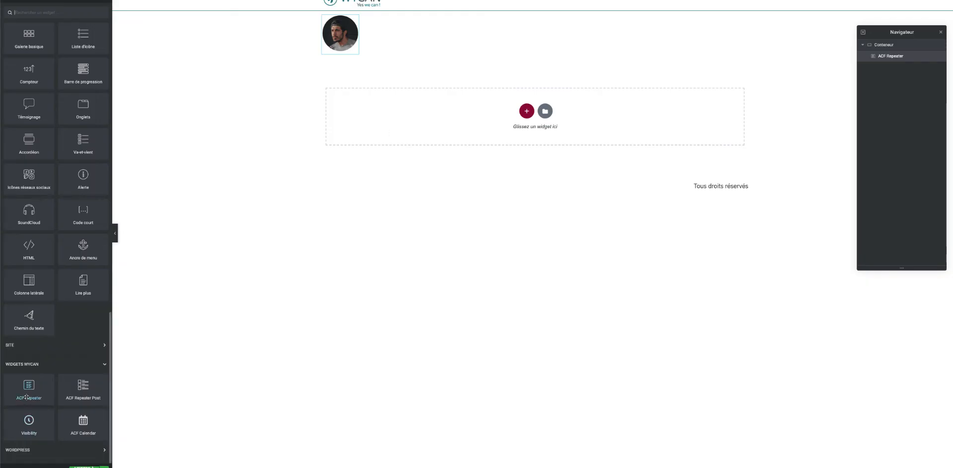
{"action": "left_click_drag", "start_coordinate": [27, 397], "coordinate": [353, 37]}
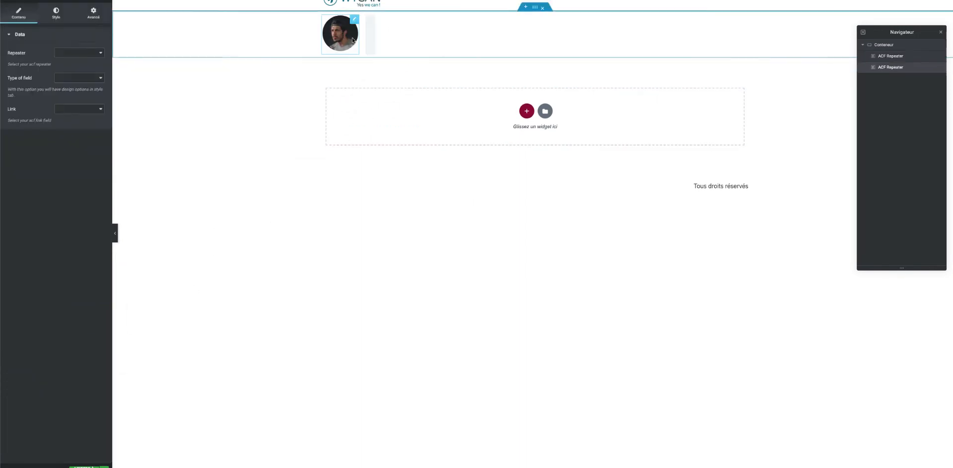
Set the new widget's repeater to Mon partenaire and its repeater field to Nom du partenaire (text).
{"action": "left_click", "coordinate": [80, 54]}
{"action": "left_click", "coordinate": [84, 53]}
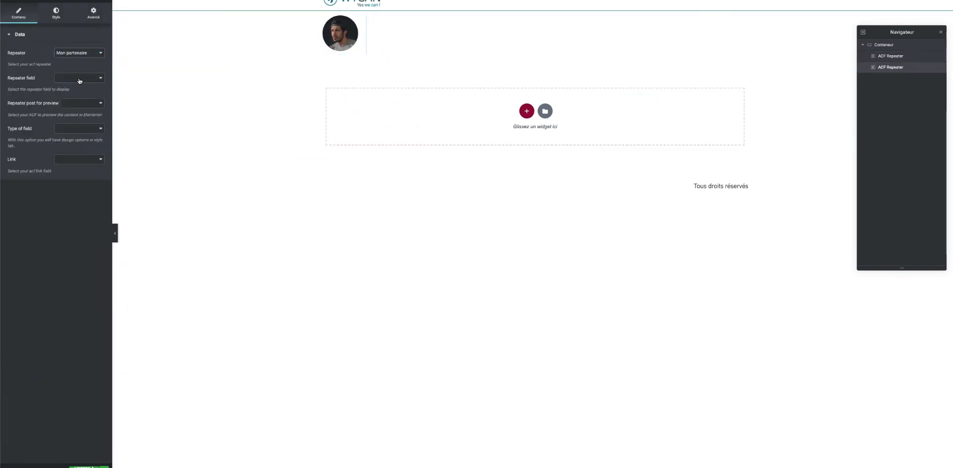
{"action": "left_click", "coordinate": [82, 78]}
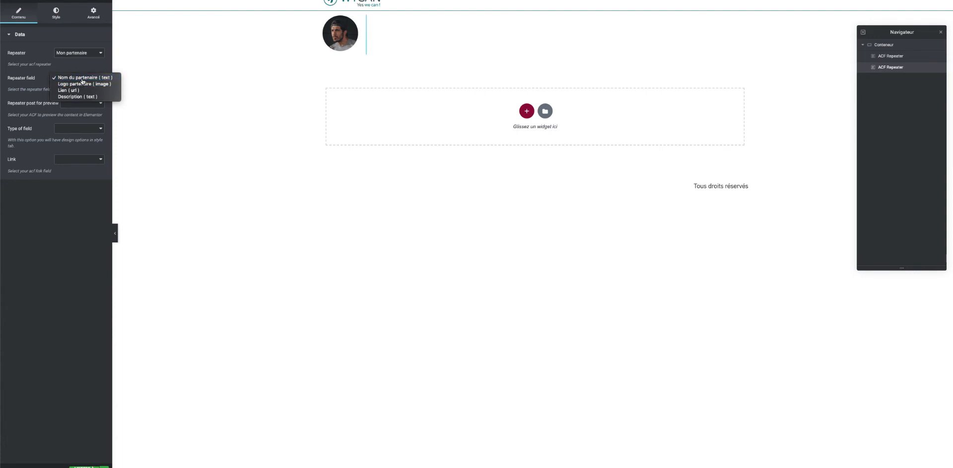
{"action": "left_click", "coordinate": [83, 78]}
Set the name widget's preview post to Ma page calendrier and the repeater to preview to 1.
{"action": "left_click", "coordinate": [77, 103]}
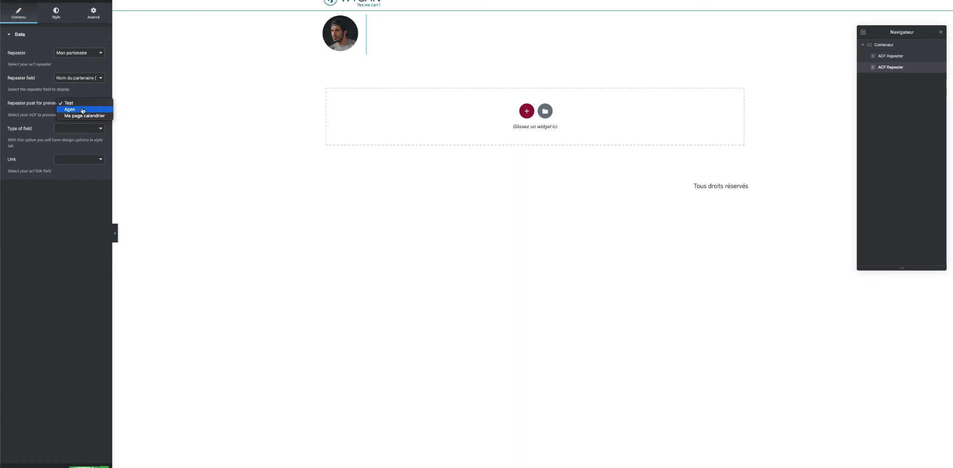
{"action": "left_click", "coordinate": [77, 115]}
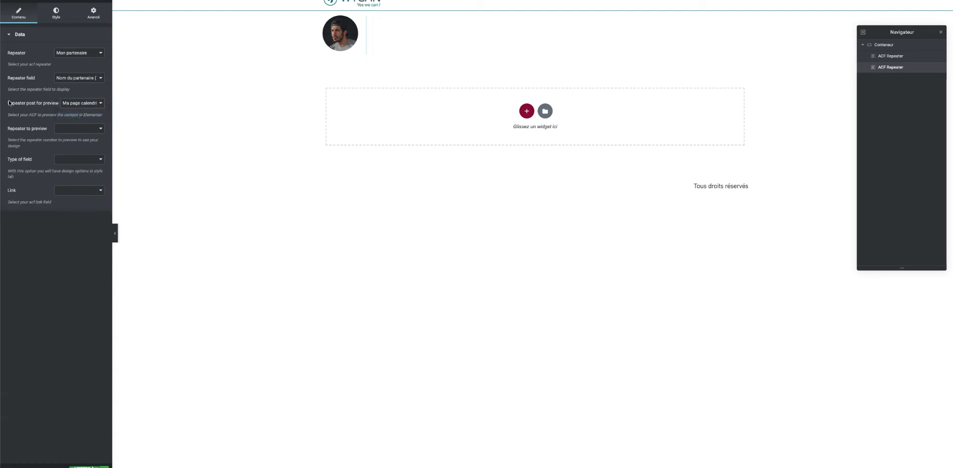
{"action": "left_click", "coordinate": [80, 128]}
{"action": "left_click", "coordinate": [70, 135]}
Set the name widget's type of field to text and its link to Lien.
{"action": "left_click", "coordinate": [61, 158]}
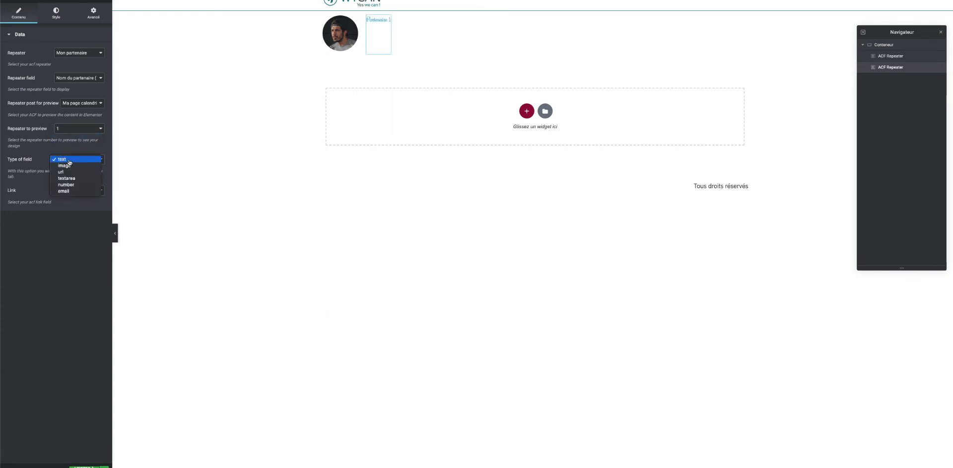
{"action": "left_click", "coordinate": [69, 159]}
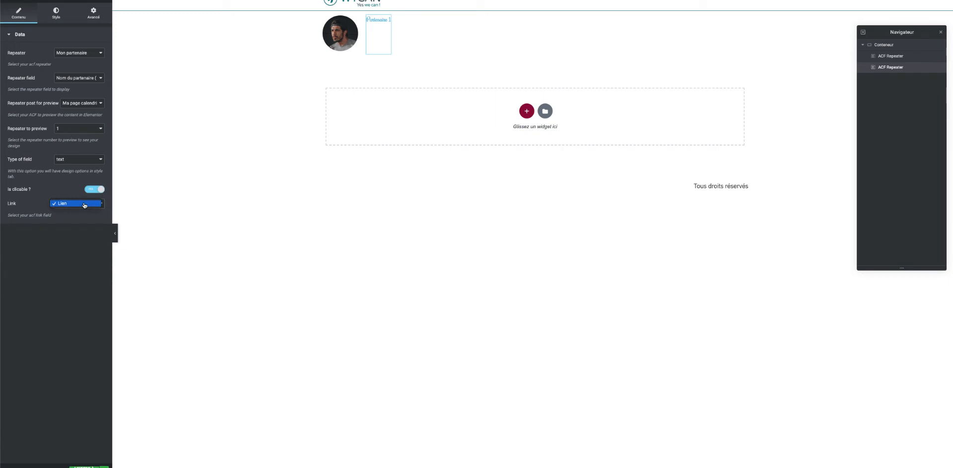
{"action": "left_click", "coordinate": [85, 204]}
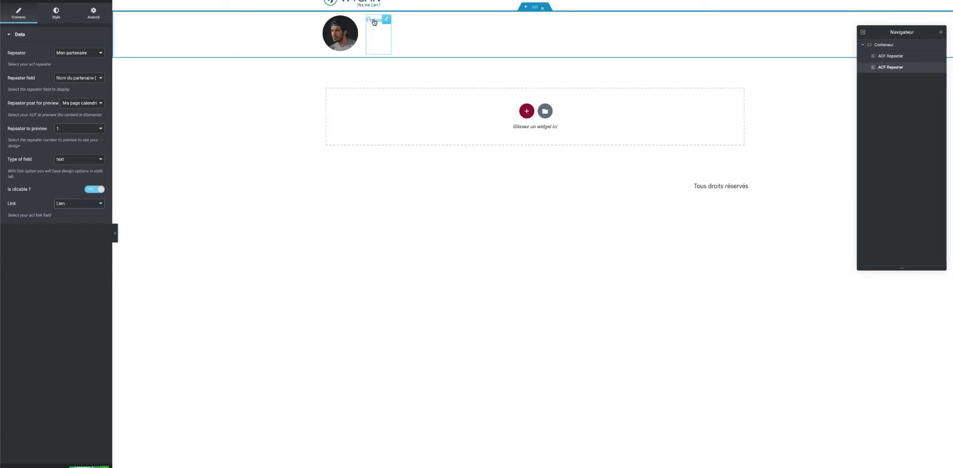
Change the partner name's text colour to white.
{"action": "left_click", "coordinate": [60, 19]}
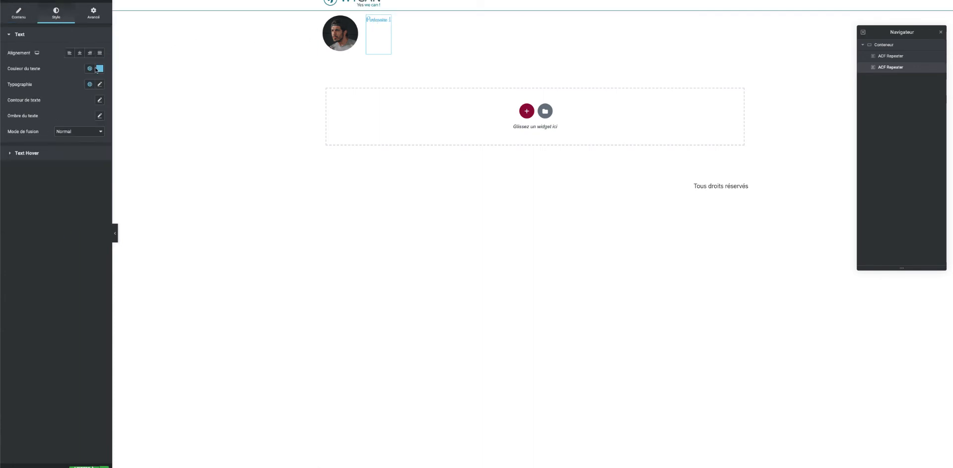
{"action": "left_click", "coordinate": [89, 69]}
{"action": "left_click", "coordinate": [89, 69]}
{"action": "left_click", "coordinate": [100, 68]}
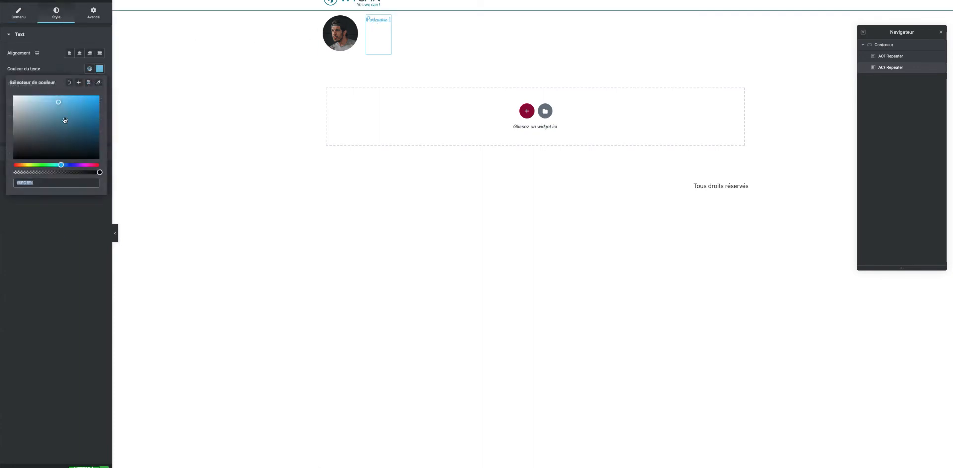
{"action": "left_click_drag", "start_coordinate": [73, 134], "coordinate": [13, 96]}
{"action": "left_click", "coordinate": [67, 69]}
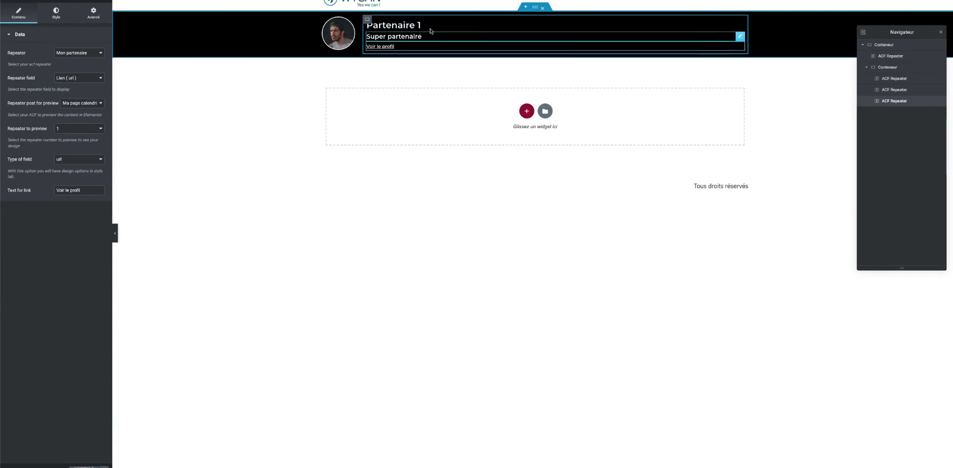
Review the settings of the Super partenaire description and Voir le profil link widgets.
{"action": "left_click", "coordinate": [402, 39]}
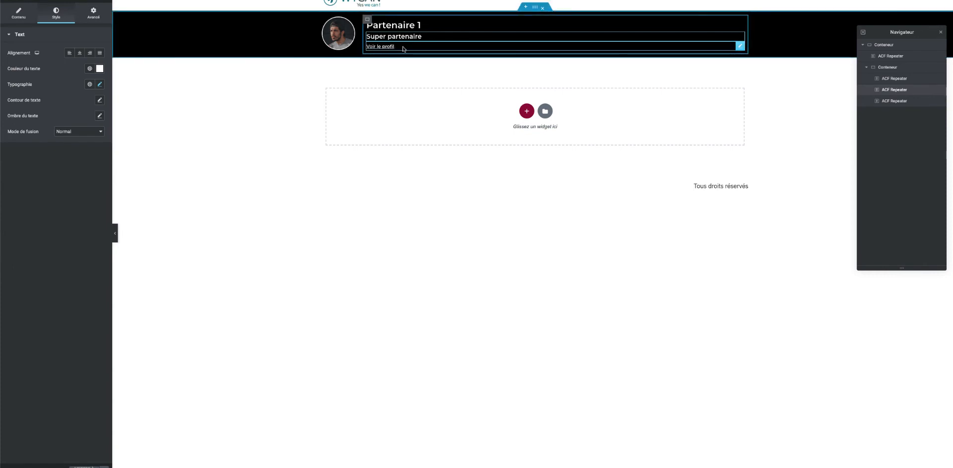
{"action": "left_click", "coordinate": [403, 46]}
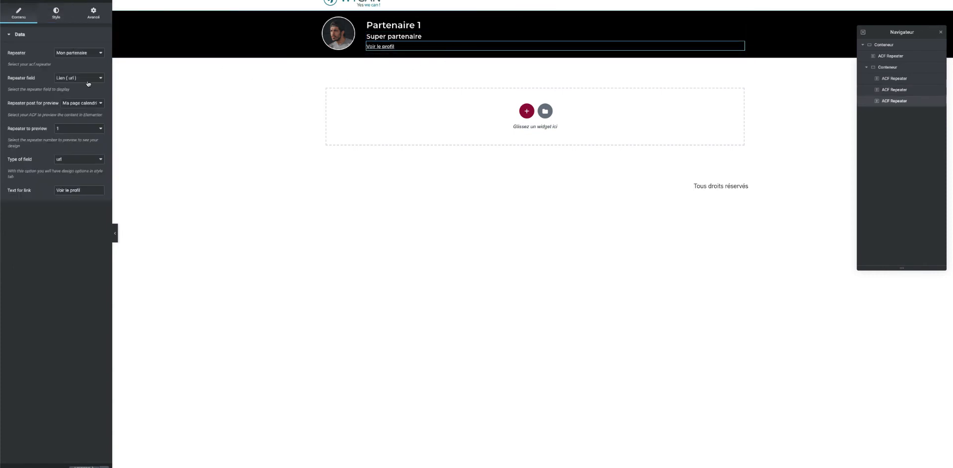
{"action": "right_click", "coordinate": [420, 29]}
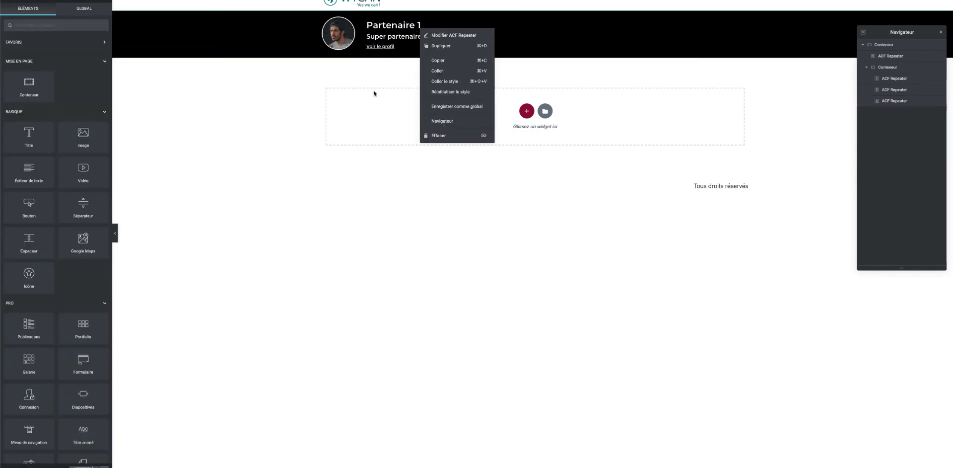
{"action": "left_click", "coordinate": [375, 92]}
{"action": "left_click", "coordinate": [421, 39]}
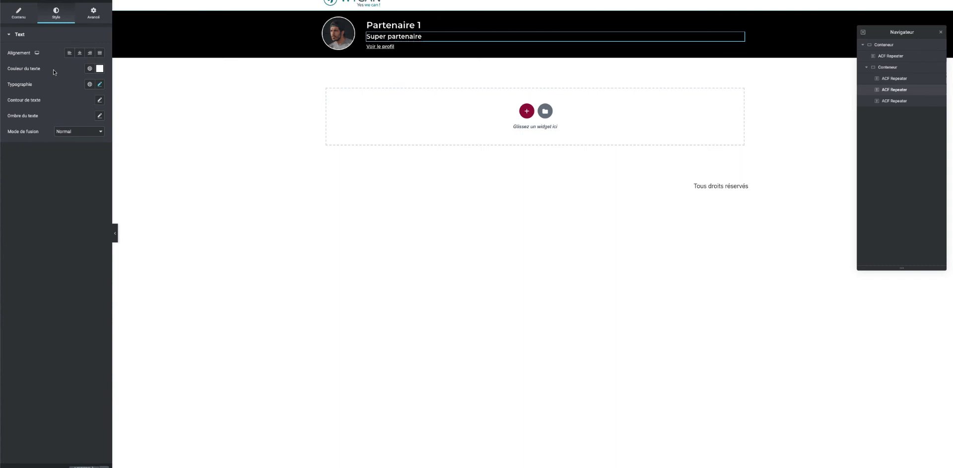
{"action": "left_click", "coordinate": [19, 13]}
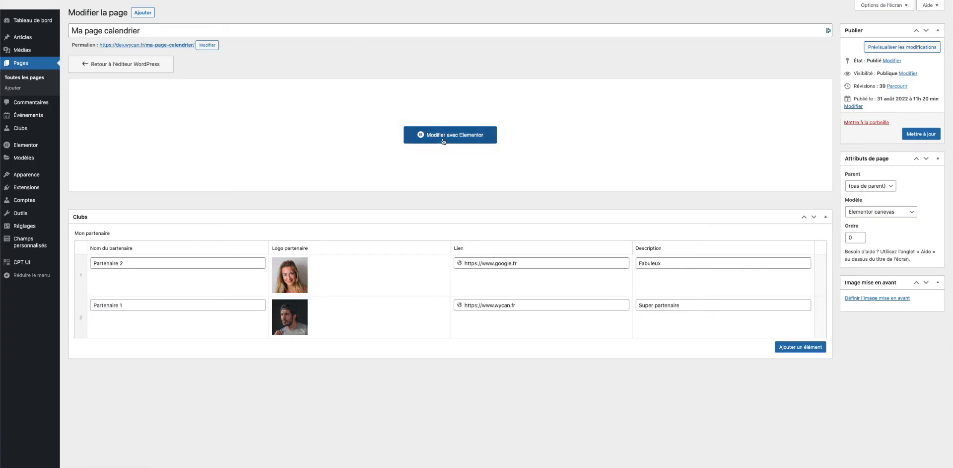
Open Ma page calendrier for editing with Elementor and insert a single vertical container above the Community Favorites section.
{"action": "left_click", "coordinate": [445, 141]}
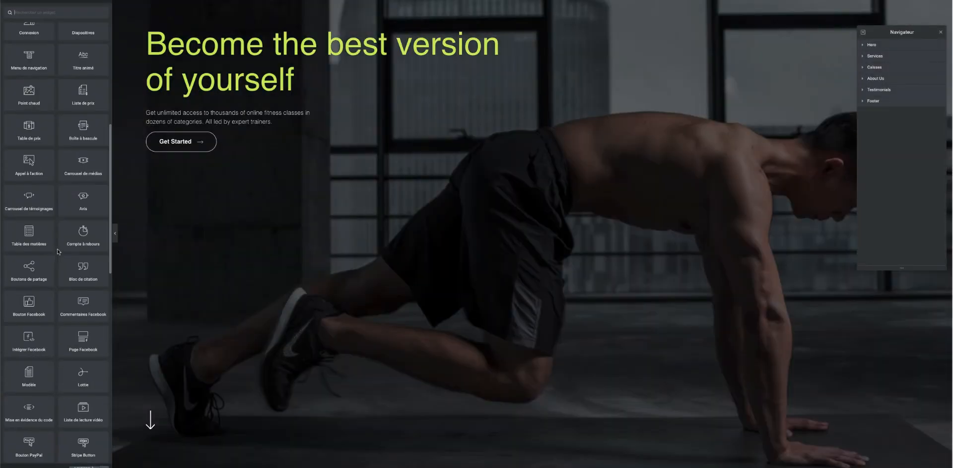
{"action": "scroll", "coordinate": [58, 251], "scroll_direction": "down", "scroll_amount": 5}
{"action": "scroll", "coordinate": [545, 169], "scroll_direction": "down", "scroll_amount": 10}
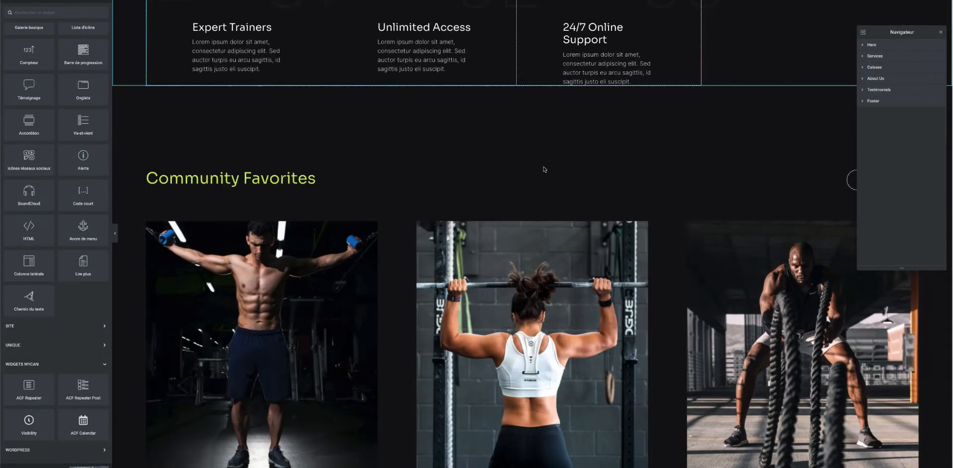
{"action": "scroll", "coordinate": [544, 169], "scroll_direction": "down", "scroll_amount": 4}
{"action": "scroll", "coordinate": [339, 118], "scroll_direction": "up", "scroll_amount": 3}
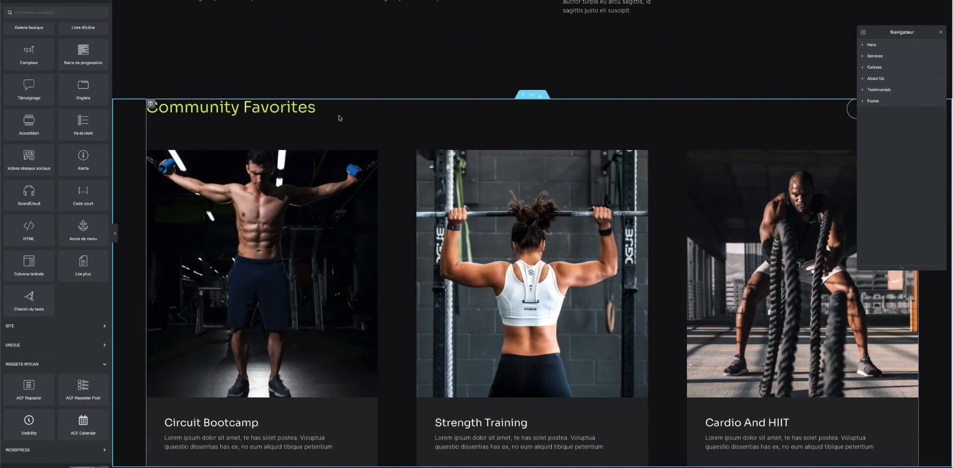
{"action": "scroll", "coordinate": [339, 118], "scroll_direction": "up", "scroll_amount": 4}
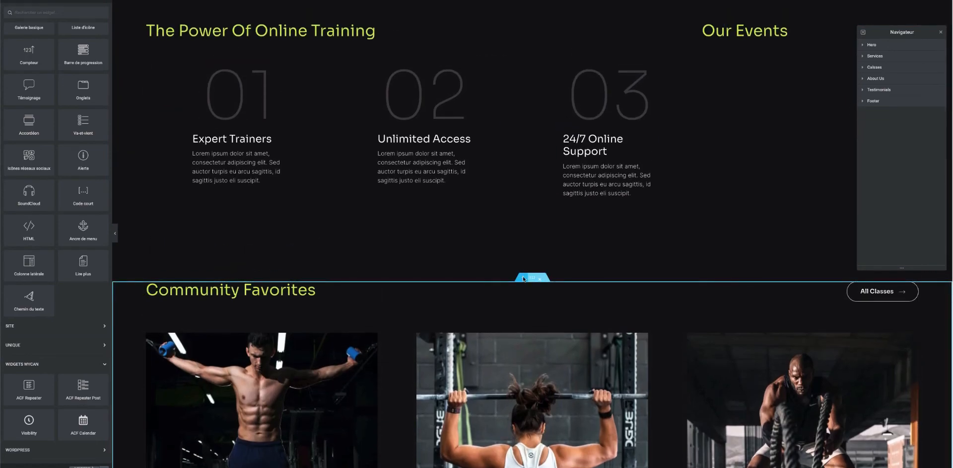
{"action": "left_click", "coordinate": [524, 279]}
{"action": "left_click", "coordinate": [521, 232]}
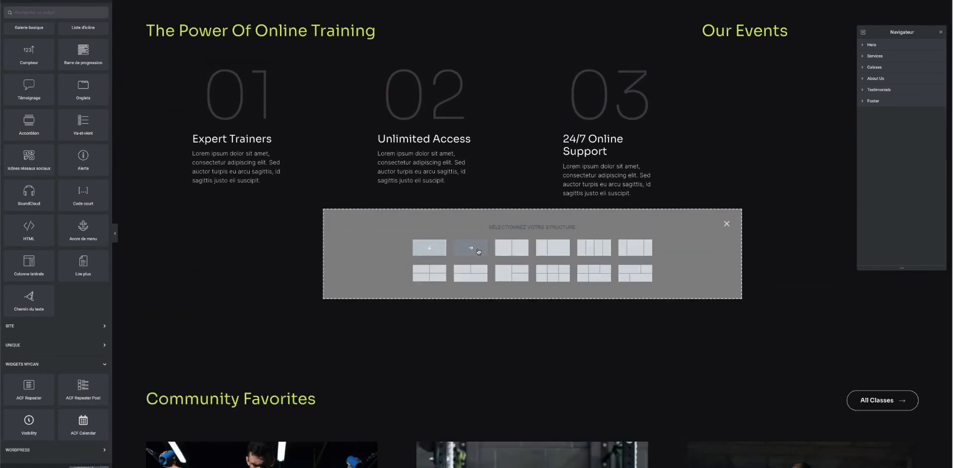
{"action": "left_click", "coordinate": [429, 250]}
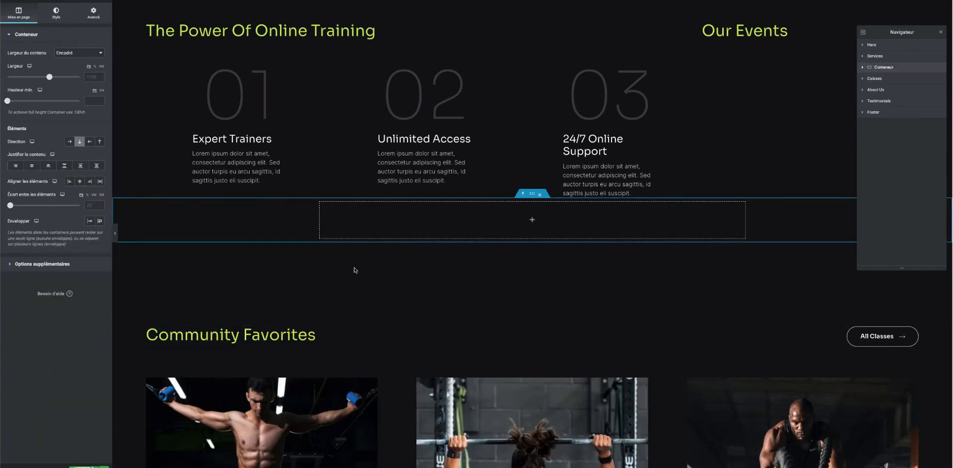
Duplicate the Community Favorites title and paste a copy of it into the empty container above that section.
{"action": "left_click", "coordinate": [355, 217]}
{"action": "scroll", "coordinate": [61, 212], "scroll_direction": "down", "scroll_amount": 10}
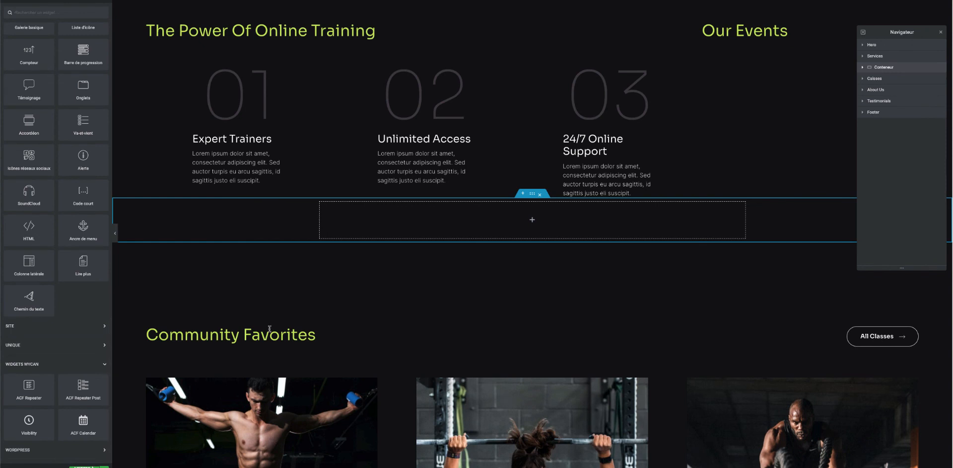
{"action": "right_click", "coordinate": [300, 343]}
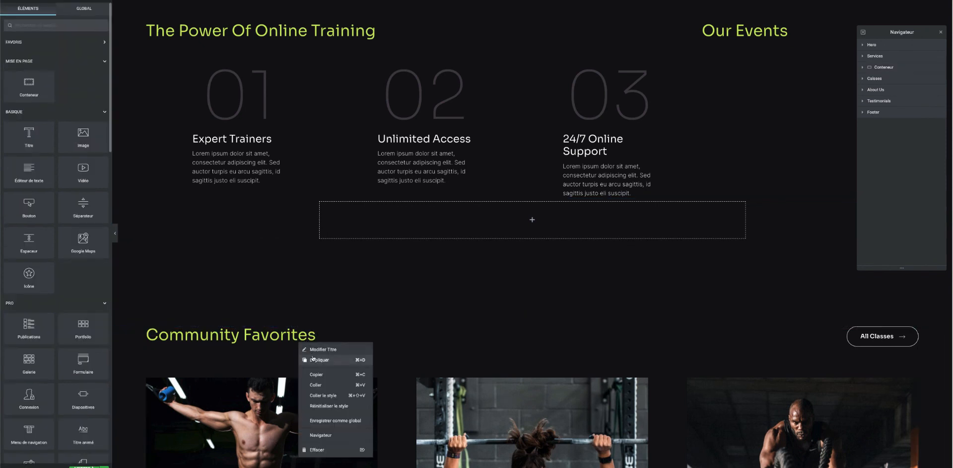
{"action": "left_click", "coordinate": [339, 349]}
{"action": "left_click_drag", "start_coordinate": [660, 335], "coordinate": [486, 199]}
{"action": "right_click", "coordinate": [546, 338]}
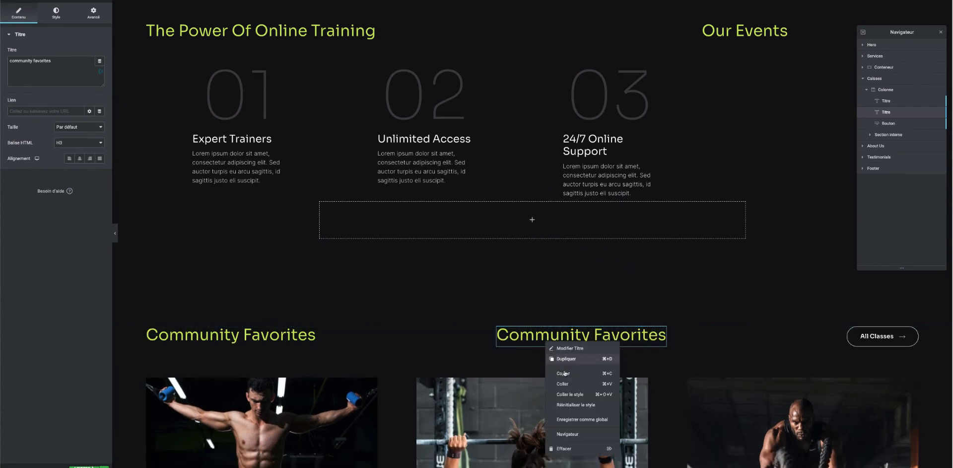
{"action": "left_click", "coordinate": [565, 373]}
{"action": "right_click", "coordinate": [555, 219]}
{"action": "left_click", "coordinate": [566, 273]}
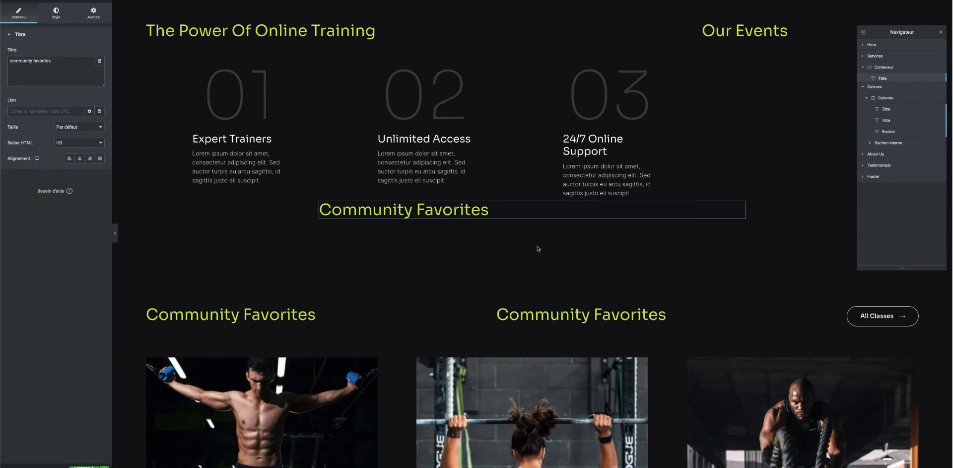
Change the pasted title's text to "Our partners".
{"action": "left_click", "coordinate": [430, 210]}
{"action": "triple_click", "coordinate": [430, 210]}
{"action": "type", "text": "Ou p"}
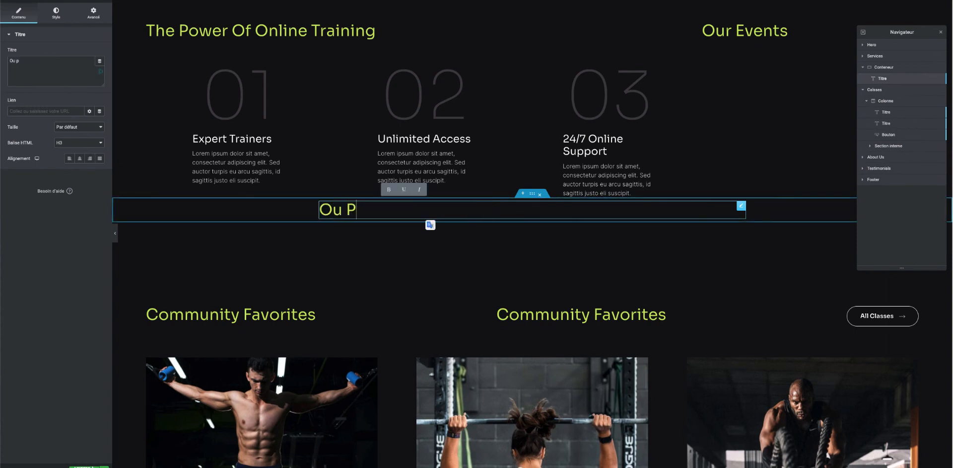
{"action": "type", "text": "artners"}
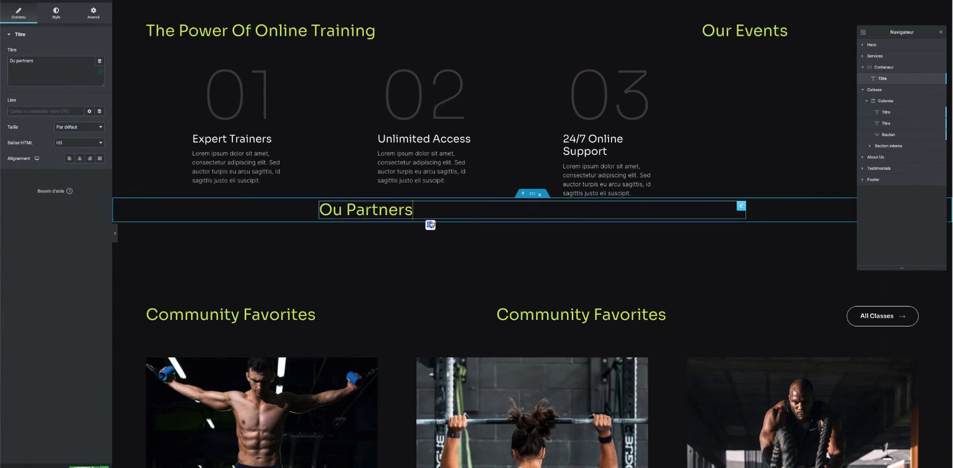
{"action": "left_click", "coordinate": [343, 209]}
{"action": "type", "text": "r"}
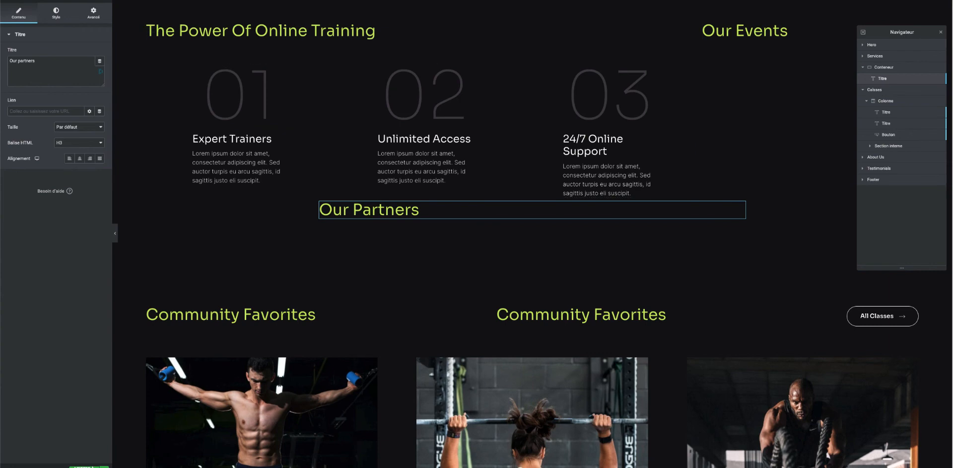
Add an ACF Repeater Post widget below the Our Partners title, using the Mon partenaire repeater and the Répéteur clubs template.
{"action": "scroll", "coordinate": [48, 135], "scroll_direction": "down", "scroll_amount": 15}
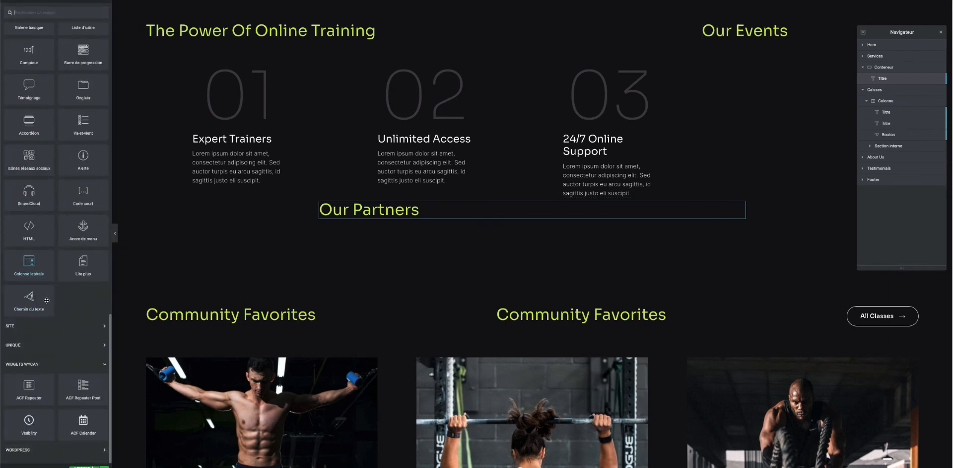
{"action": "left_click_drag", "start_coordinate": [83, 386], "coordinate": [385, 215]}
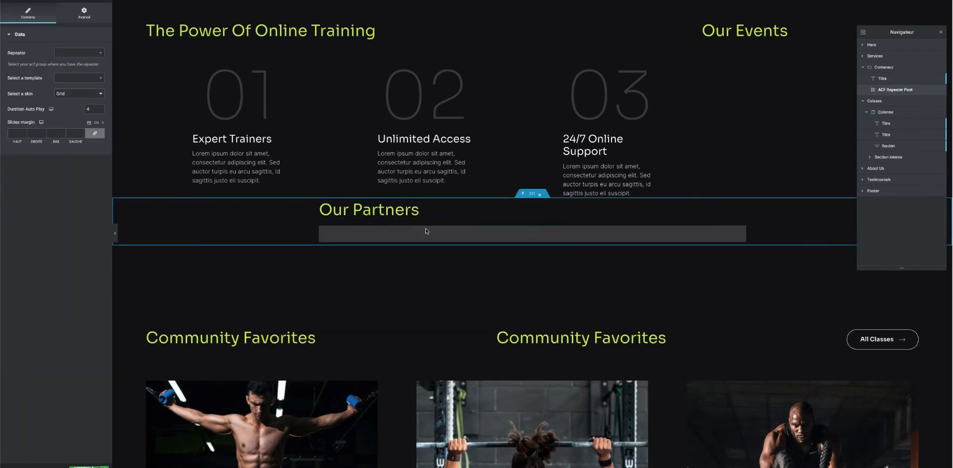
{"action": "left_click", "coordinate": [61, 55]}
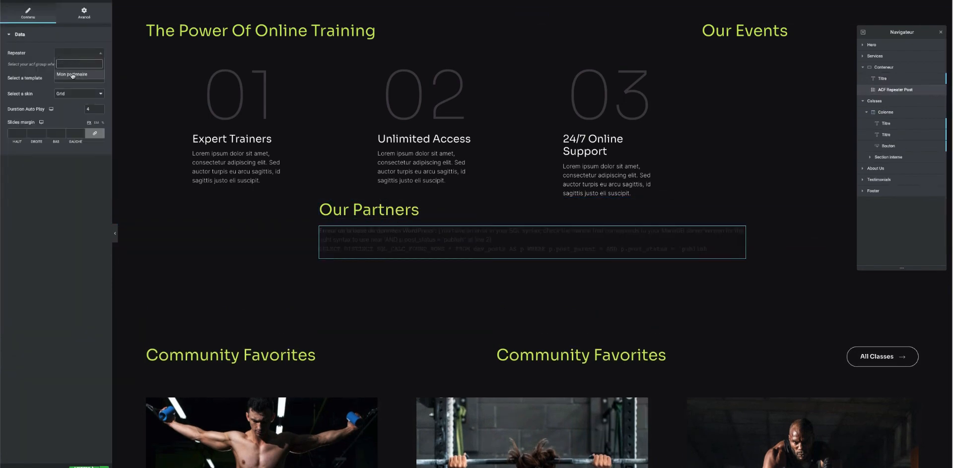
{"action": "left_click", "coordinate": [74, 74]}
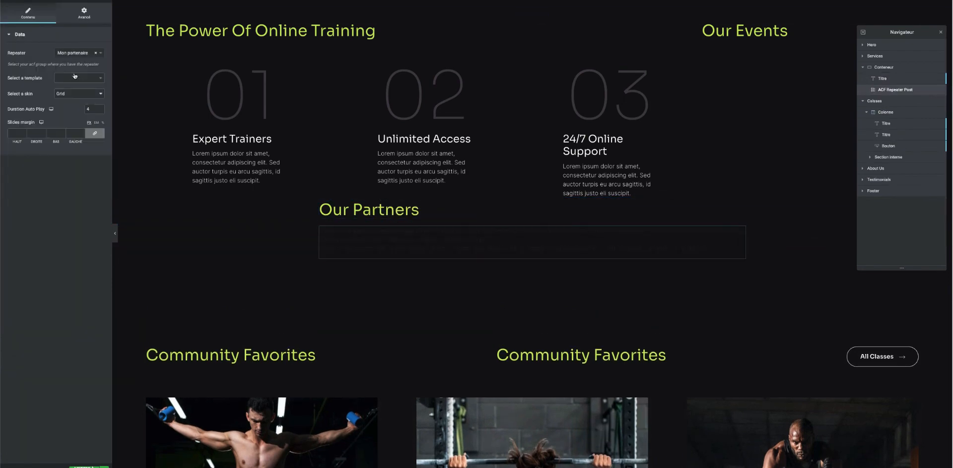
{"action": "left_click", "coordinate": [79, 77]}
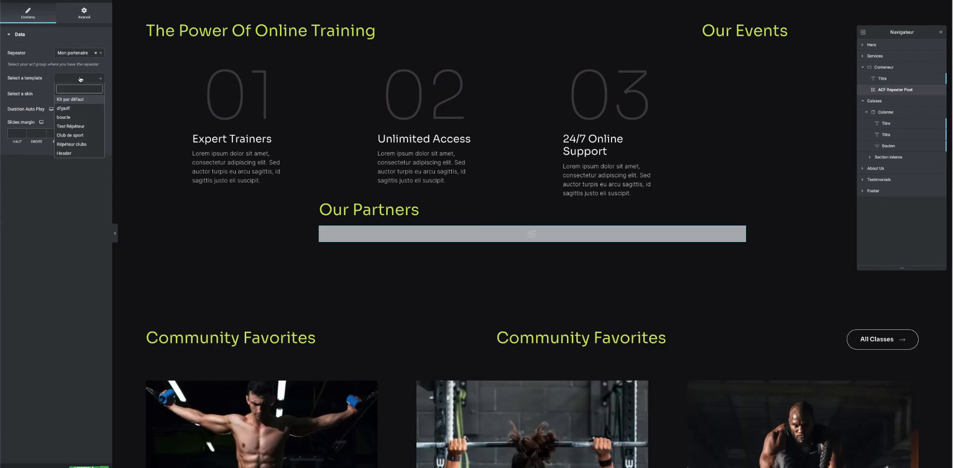
{"action": "left_click", "coordinate": [93, 145]}
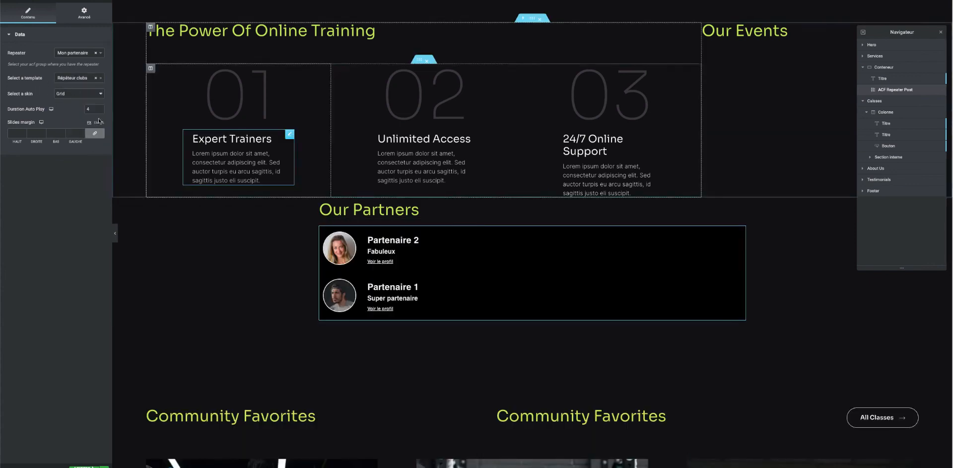
Set the repeater's skin to Carousel with 1 slide to display and a carousel height of 118.
{"action": "left_click", "coordinate": [71, 96]}
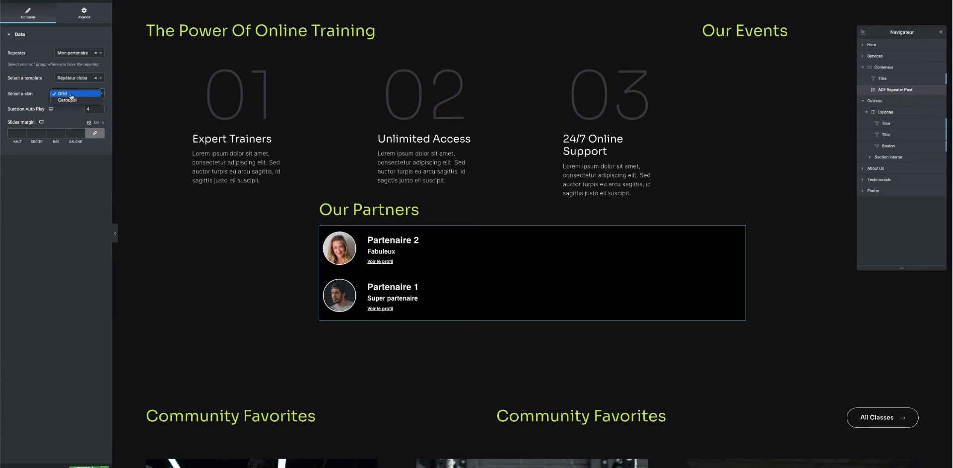
{"action": "left_click", "coordinate": [70, 95]}
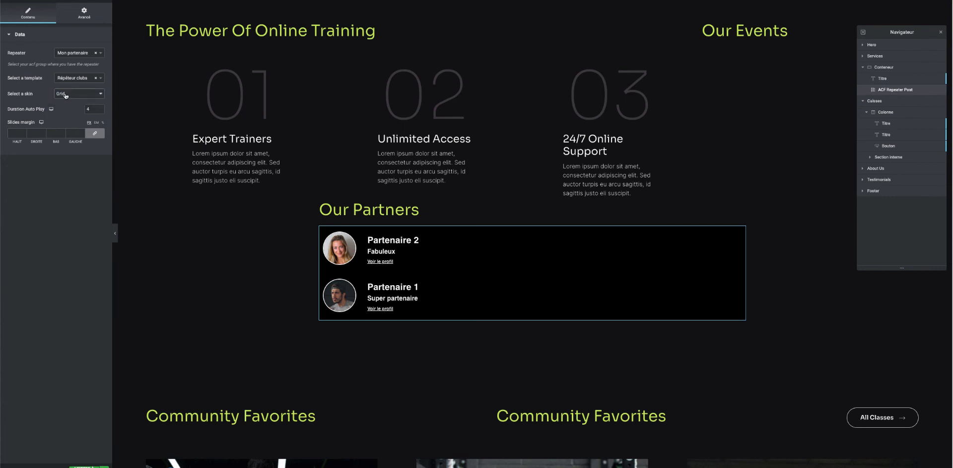
{"action": "left_click", "coordinate": [66, 96]}
{"action": "left_click", "coordinate": [75, 103]}
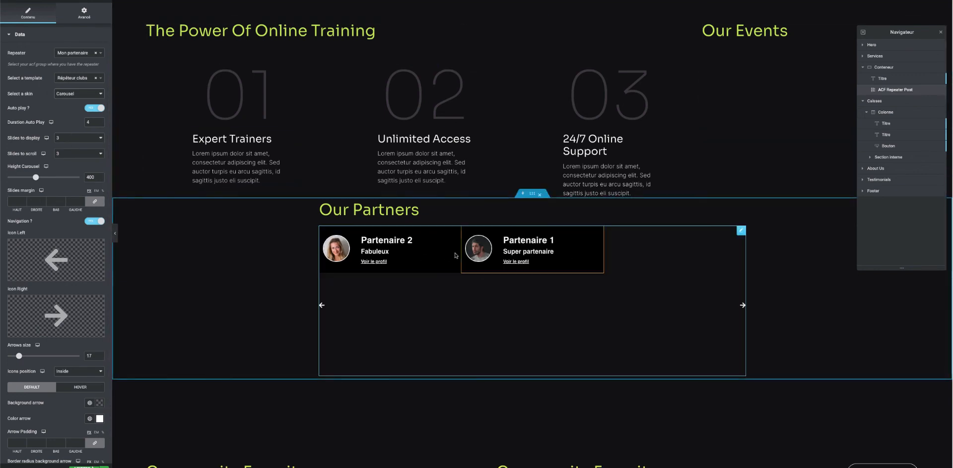
{"action": "left_click", "coordinate": [76, 138]}
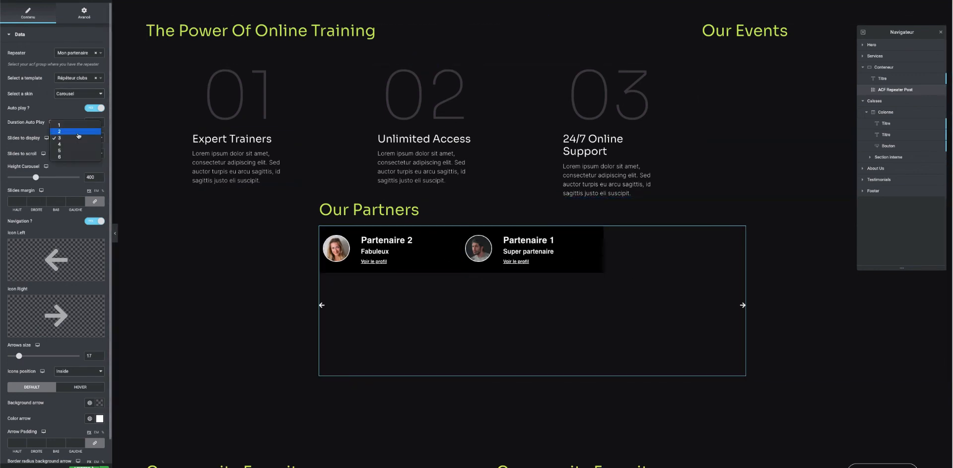
{"action": "left_click", "coordinate": [83, 129]}
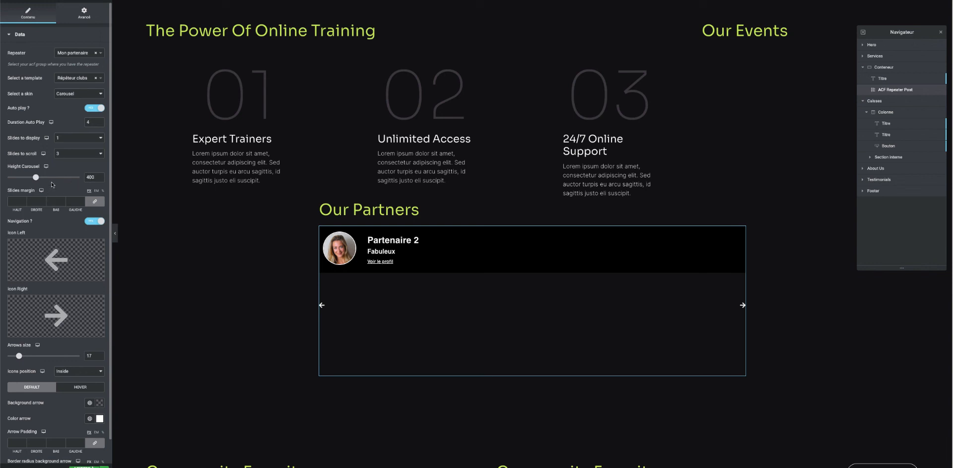
{"action": "left_click_drag", "start_coordinate": [35, 177], "coordinate": [16, 177]}
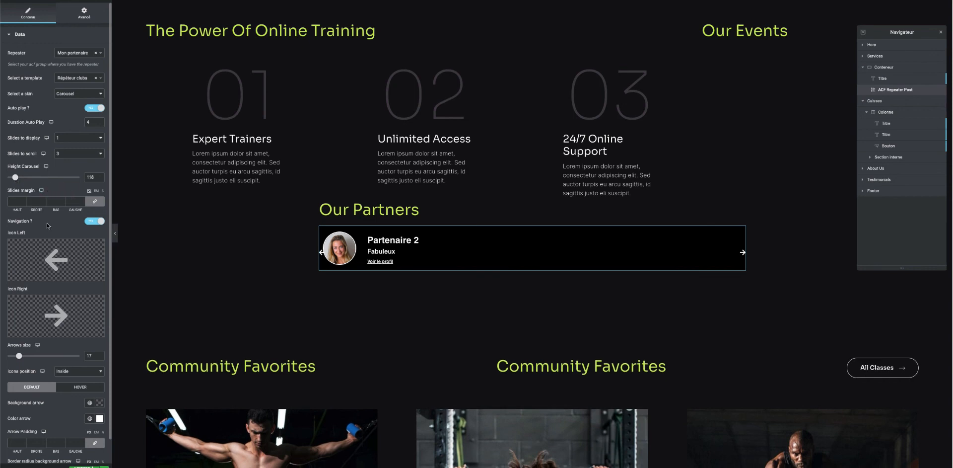
Turn the carousel's navigation off and back on to compare the display with and without arrows.
{"action": "mouse_move", "coordinate": [63, 264]}
{"action": "scroll", "coordinate": [61, 260], "scroll_direction": "down", "scroll_amount": 1}
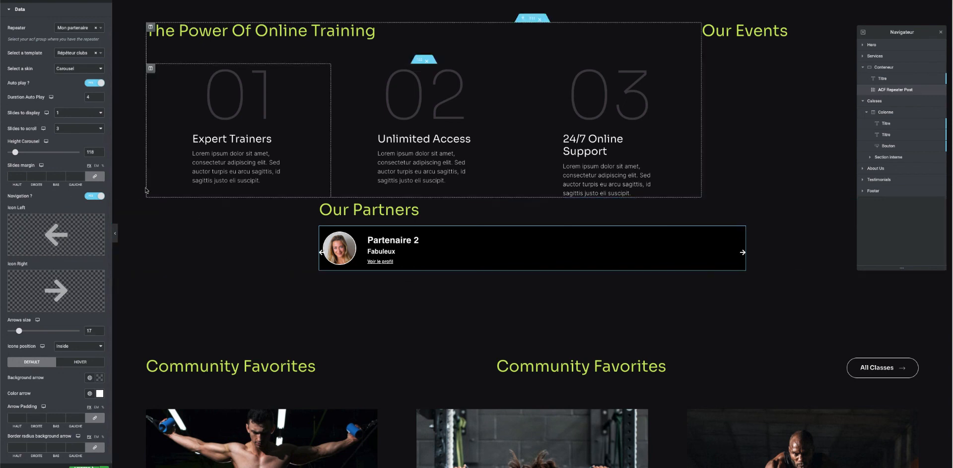
{"action": "left_click", "coordinate": [94, 196]}
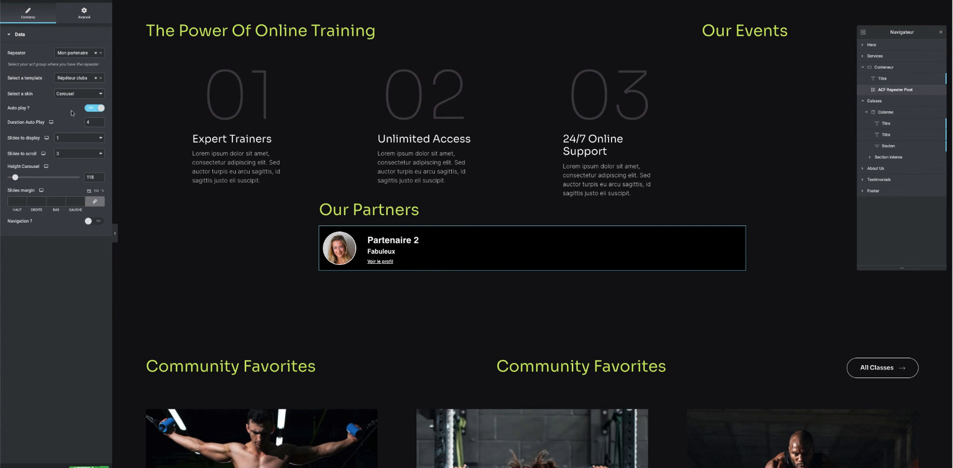
{"action": "left_click", "coordinate": [89, 222]}
Try the Outside position for the carousel's navigation icons, and return it to Inside.
{"action": "scroll", "coordinate": [66, 228], "scroll_direction": "down", "scroll_amount": 1}
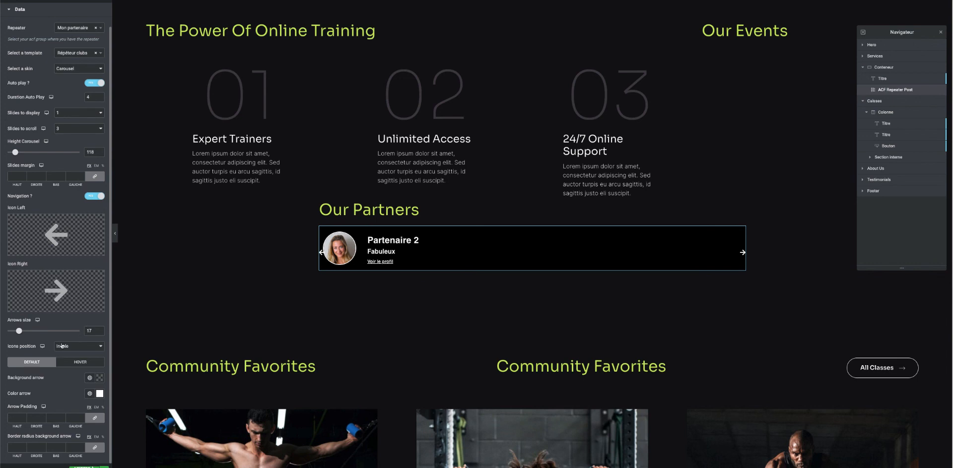
{"action": "left_click", "coordinate": [63, 346]}
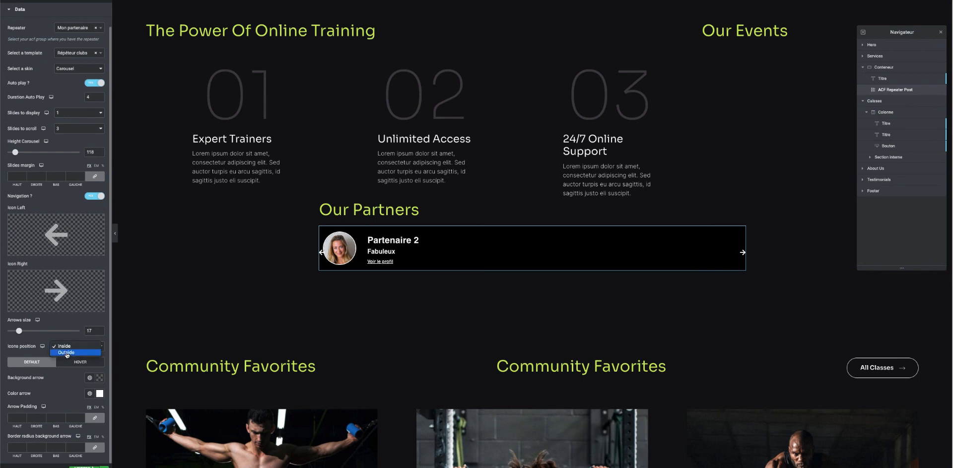
{"action": "left_click", "coordinate": [66, 352]}
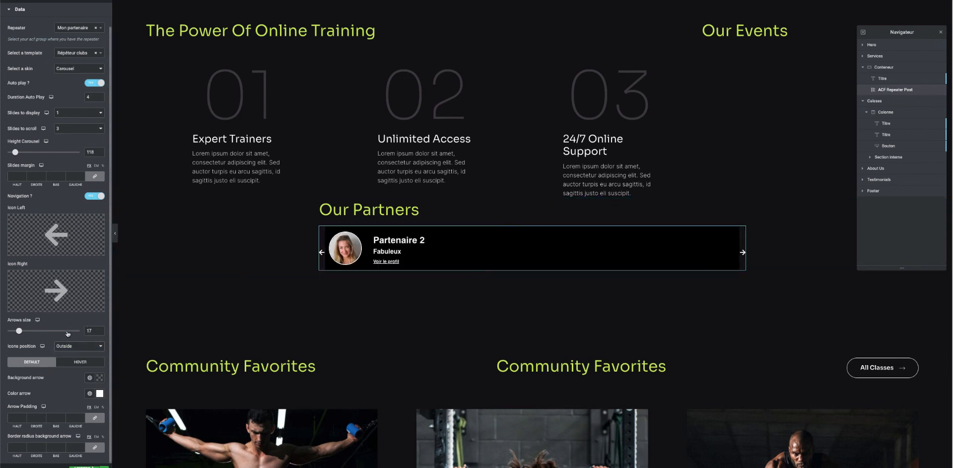
{"action": "left_click", "coordinate": [79, 346]}
{"action": "left_click", "coordinate": [77, 343]}
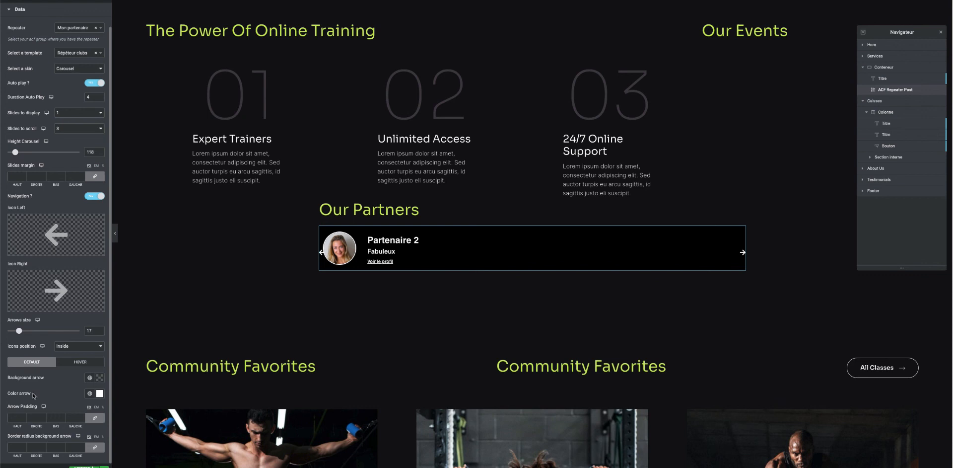
{"action": "scroll", "coordinate": [67, 361], "scroll_direction": "up", "scroll_amount": 1}
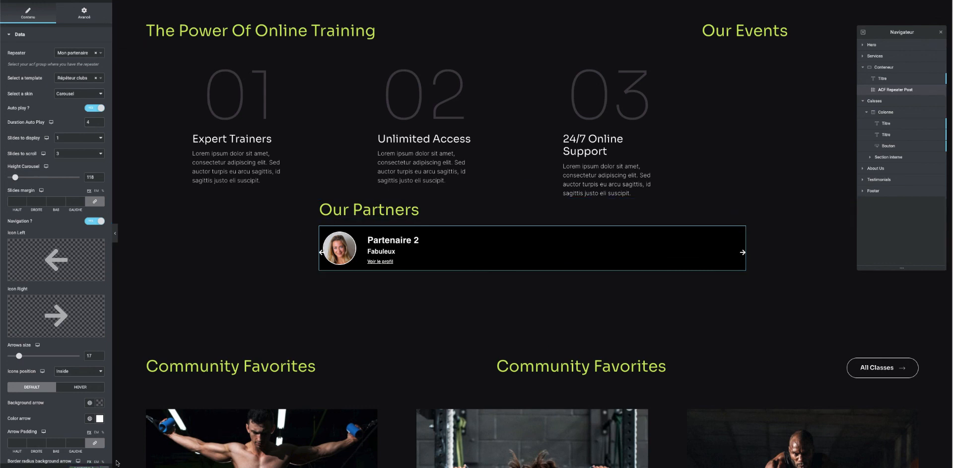
Preview the page outside the editor and examine how the Our Partners carousel plays.
{"action": "left_click", "coordinate": [63, 467]}
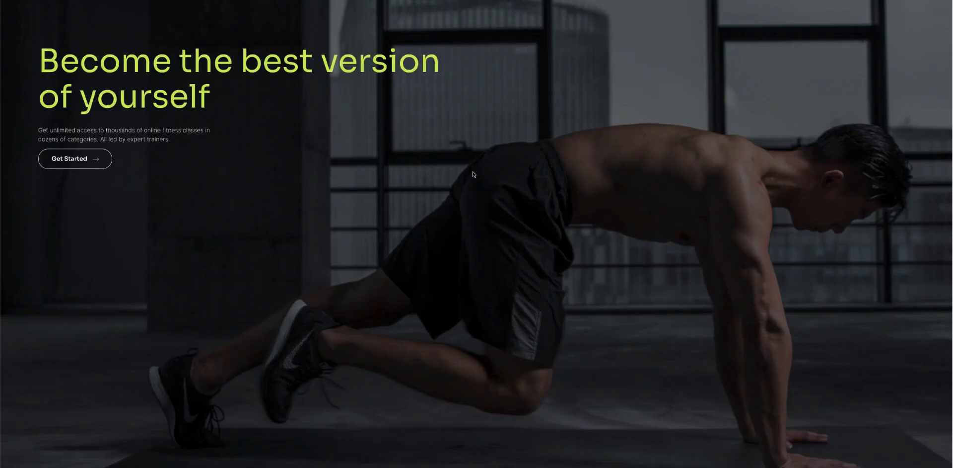
{"action": "scroll", "coordinate": [462, 171], "scroll_direction": "down", "scroll_amount": 10}
{"action": "scroll", "coordinate": [462, 171], "scroll_direction": "down", "scroll_amount": 3}
{"action": "scroll", "coordinate": [502, 180], "scroll_direction": "up", "scroll_amount": 4}
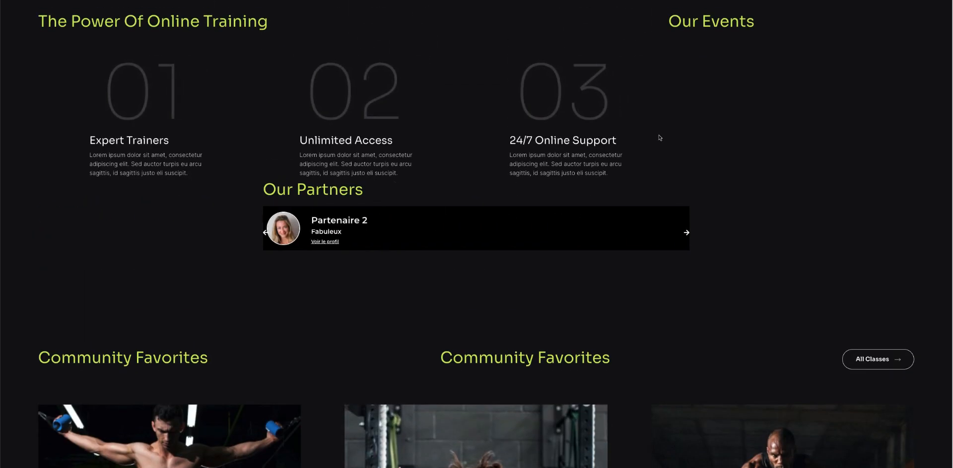
{"action": "scroll", "coordinate": [663, 153], "scroll_direction": "down", "scroll_amount": 1}
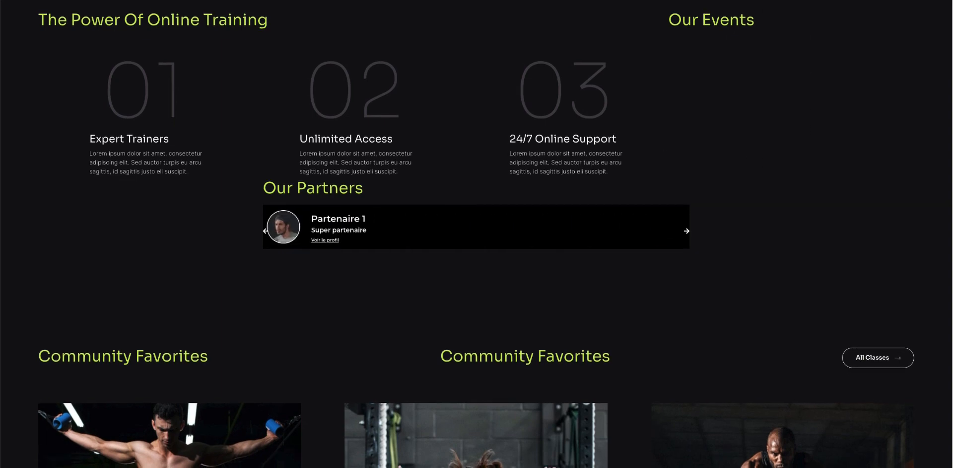
Return to the Elementor editor and turn off the partners carousel's autoplay.
{"action": "key", "text": "ctrl+shift+Tab"}
{"action": "left_click", "coordinate": [92, 109]}
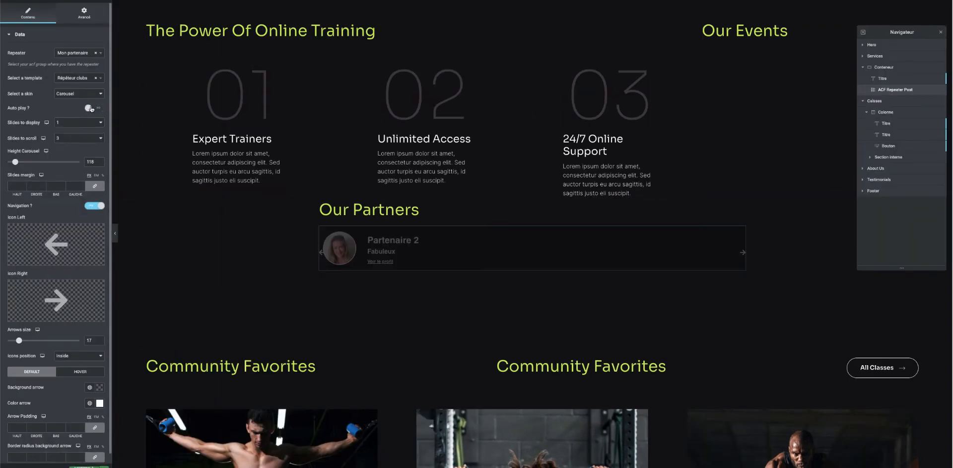